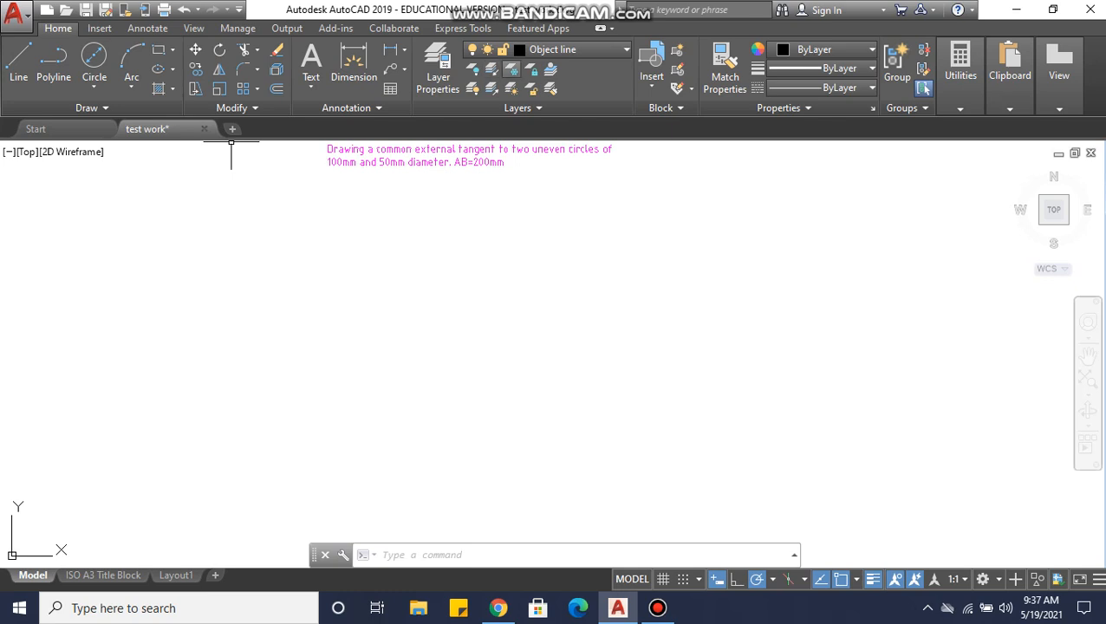
# - Draw a circle with a diameter of 100 mm using Center, Diameter below the task text
pyautogui.click(94, 87)
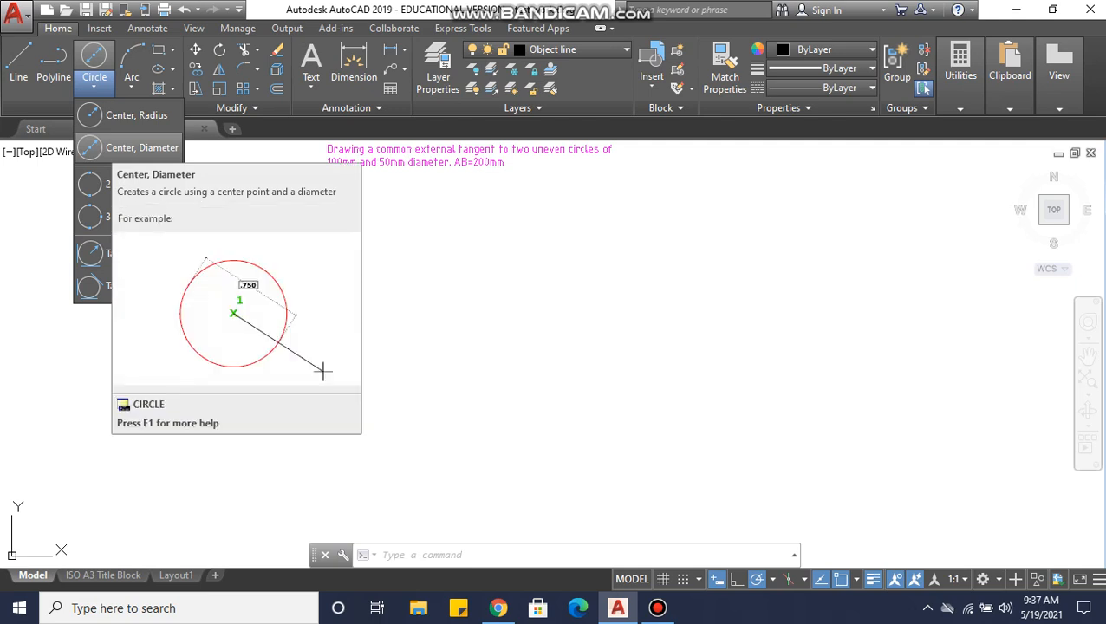
pyautogui.click(139, 147)
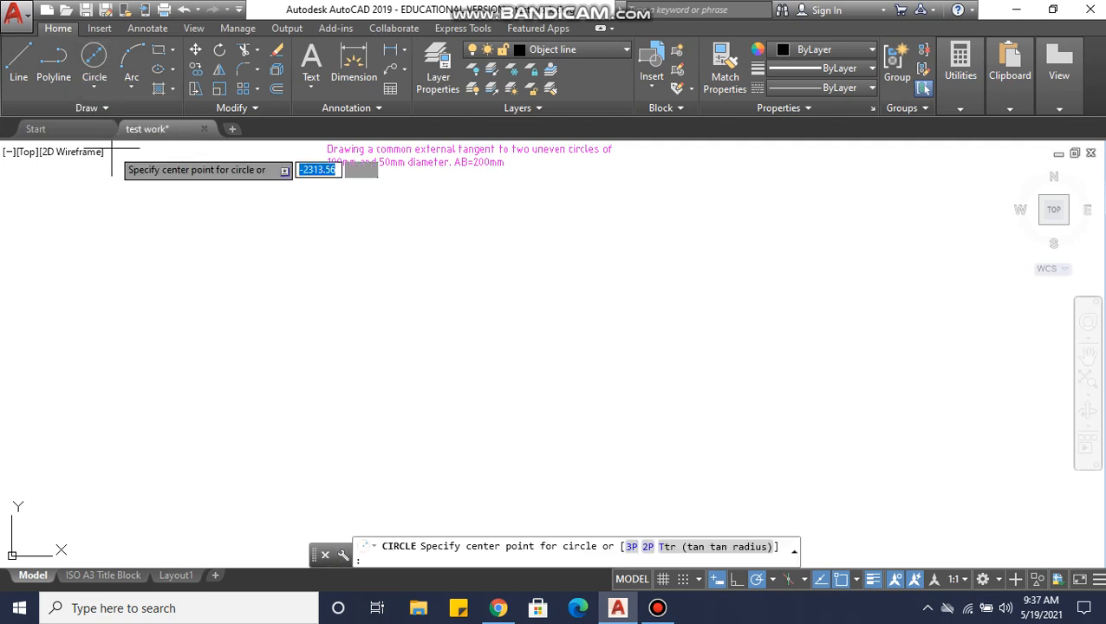
pyautogui.click(269, 300)
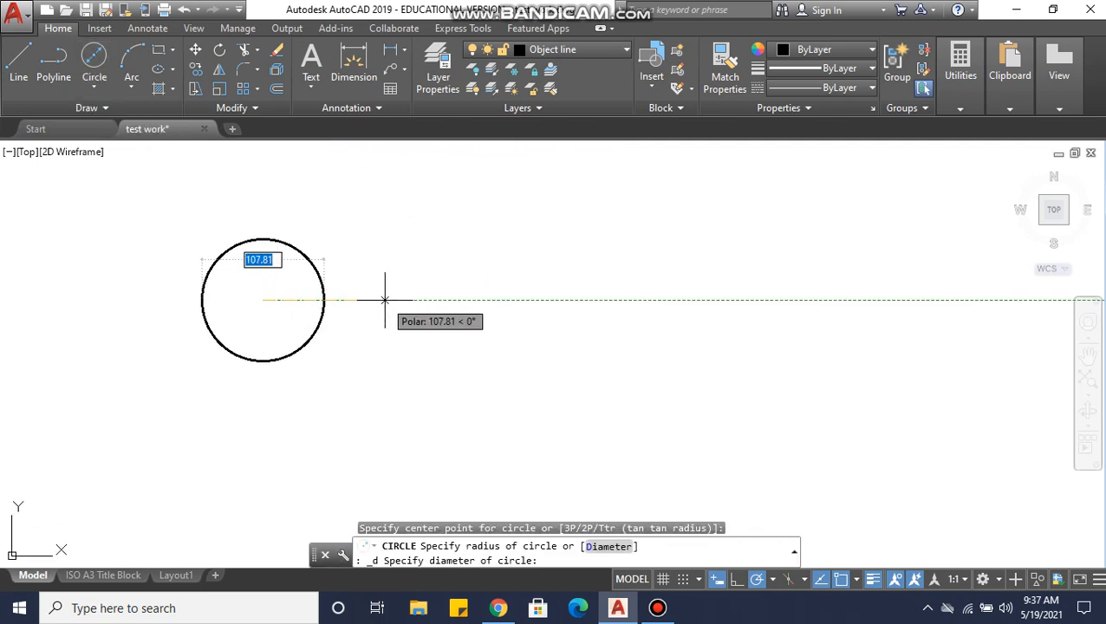
pyautogui.press('Num_Lock')
pyautogui.write('100')
pyautogui.press('Return')
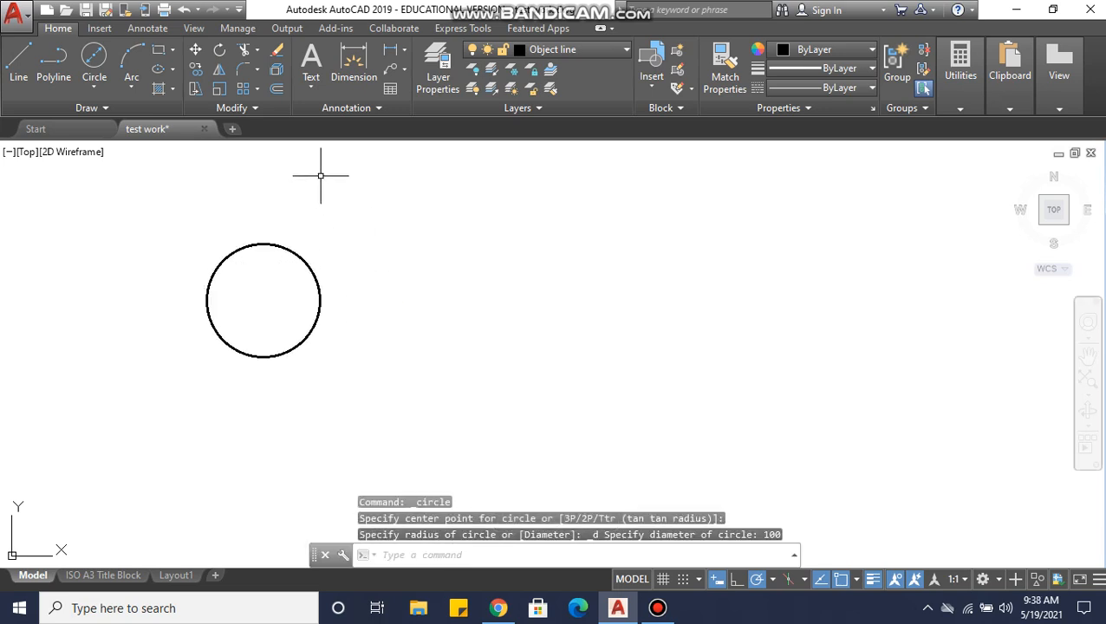
# - On the Construction lines layer, draw a 200 mm horizontal line extending right from the circle's center
pyautogui.click(555, 50)
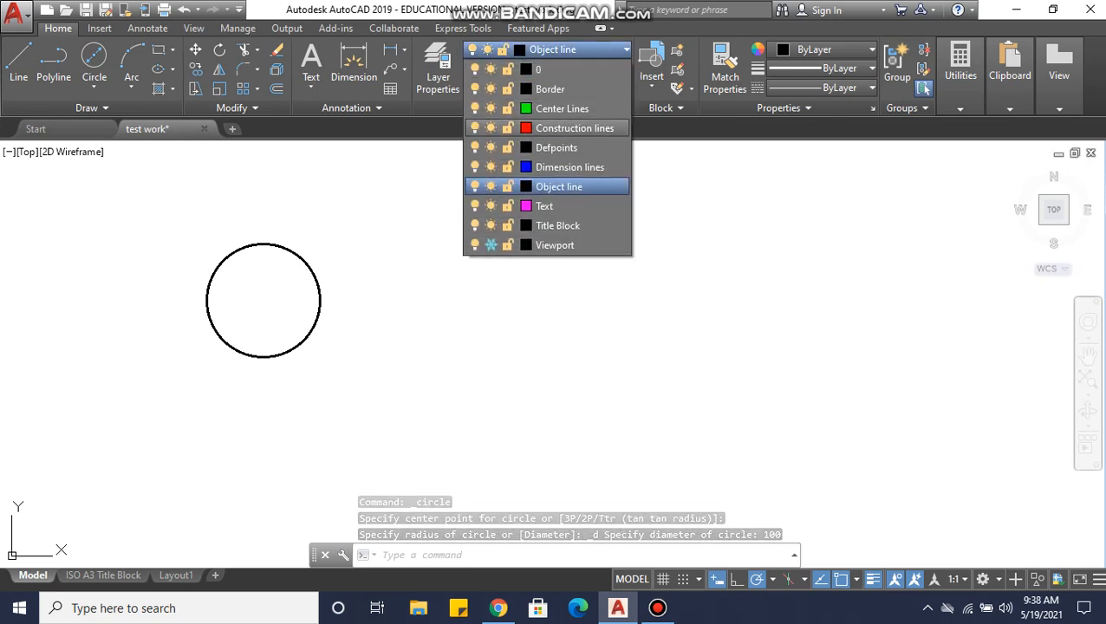
pyautogui.click(574, 127)
pyautogui.click(18, 65)
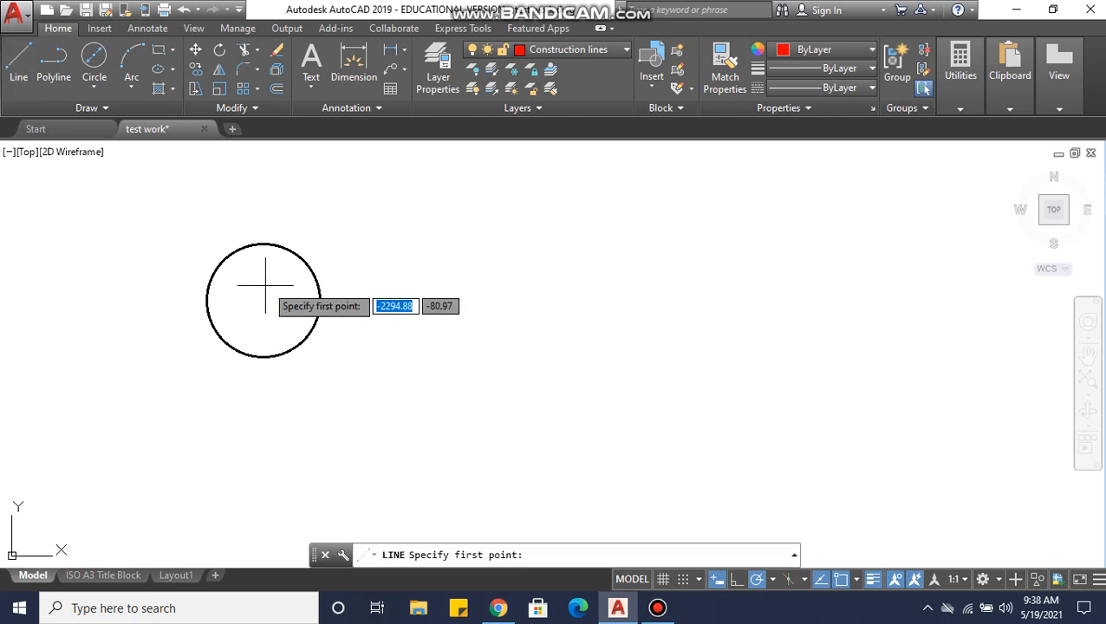
pyautogui.click(262, 300)
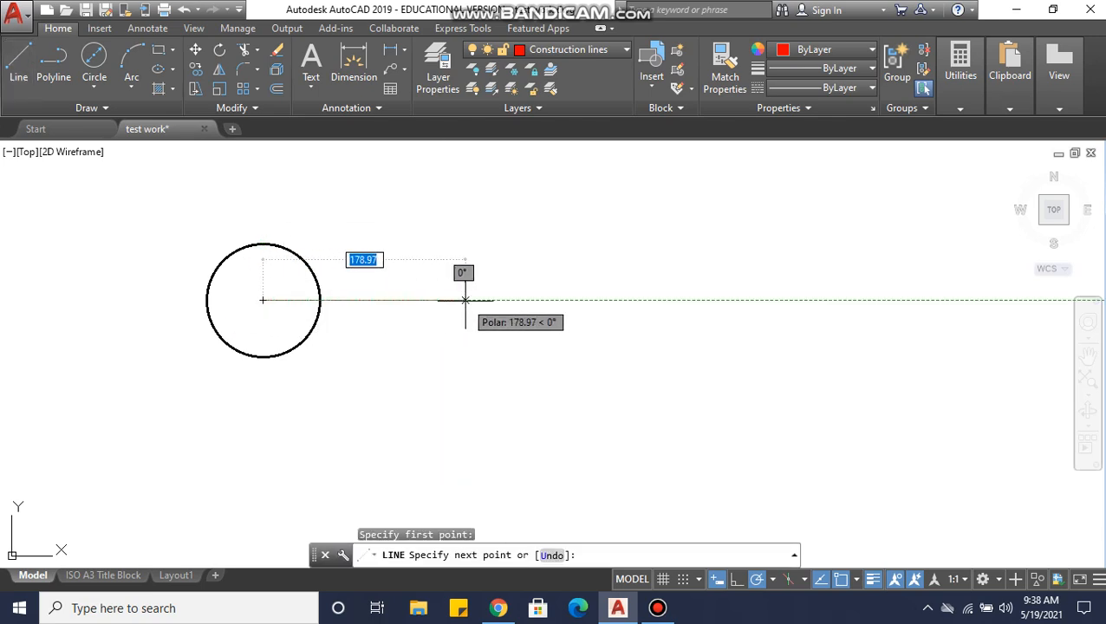
pyautogui.write('200')
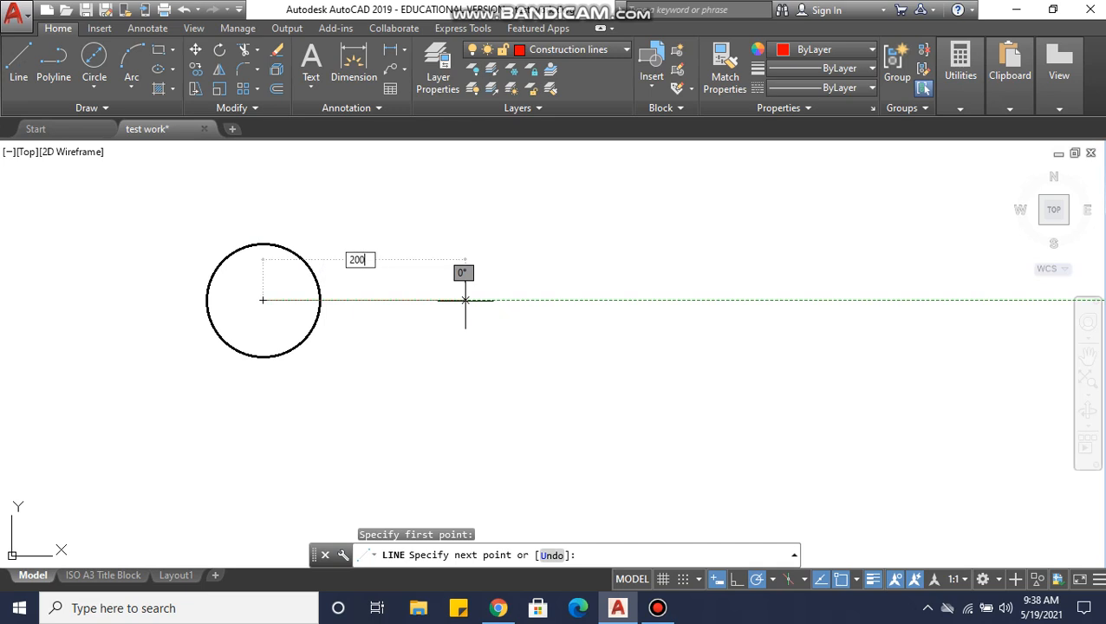
pyautogui.press('Return')
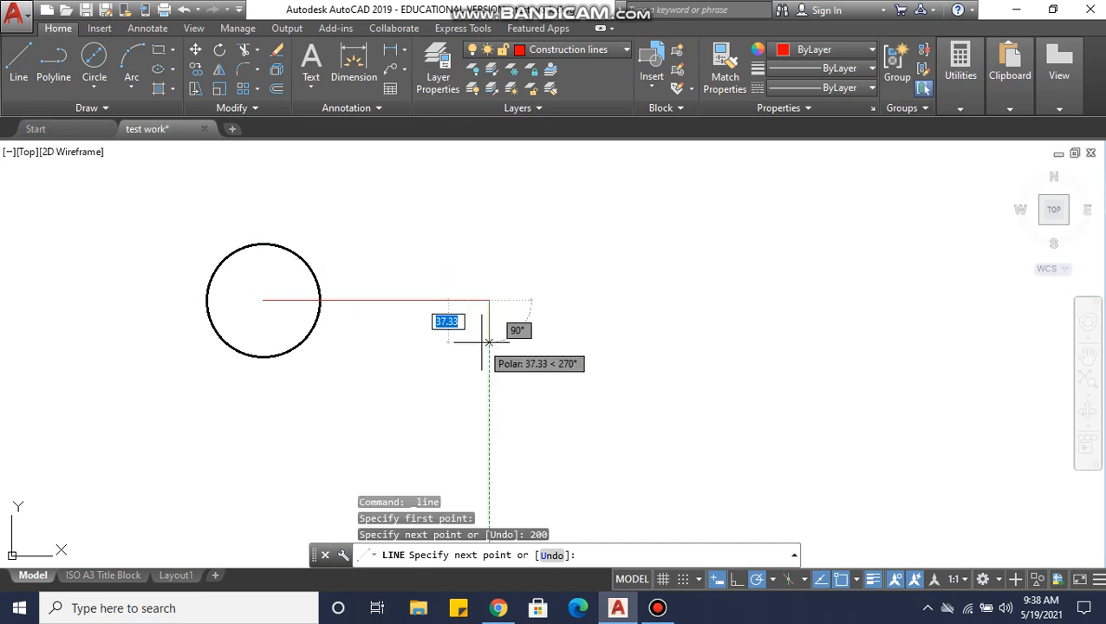
pyautogui.press('Return')
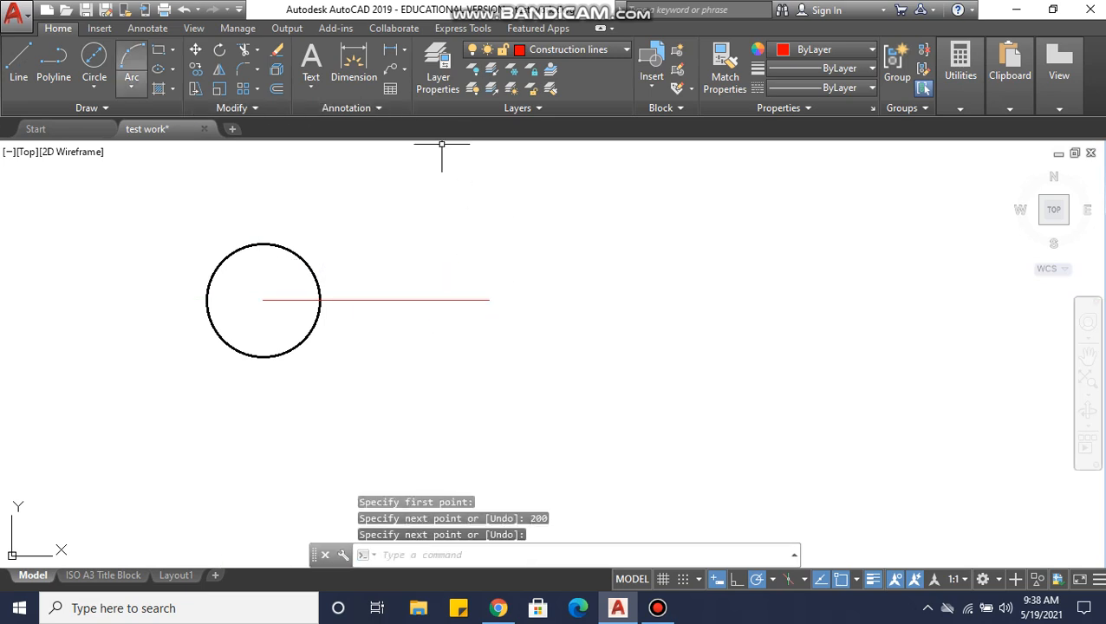
# - Draw a circle with a diameter of 50 mm centered on the right endpoint of the construction line
pyautogui.click(94, 86)
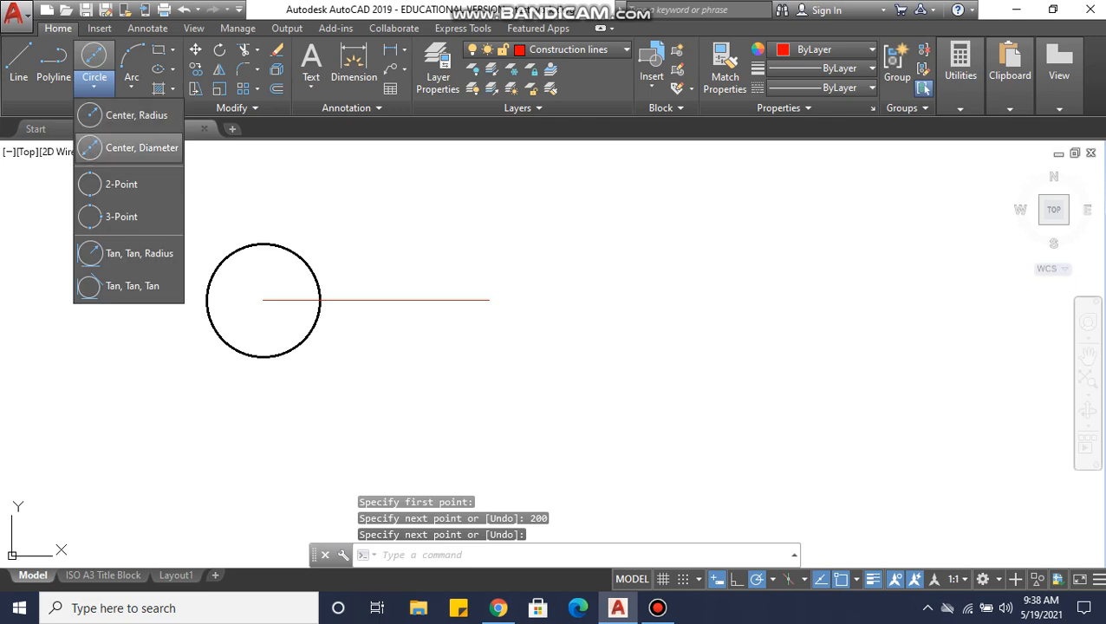
pyautogui.click(139, 147)
pyautogui.click(491, 300)
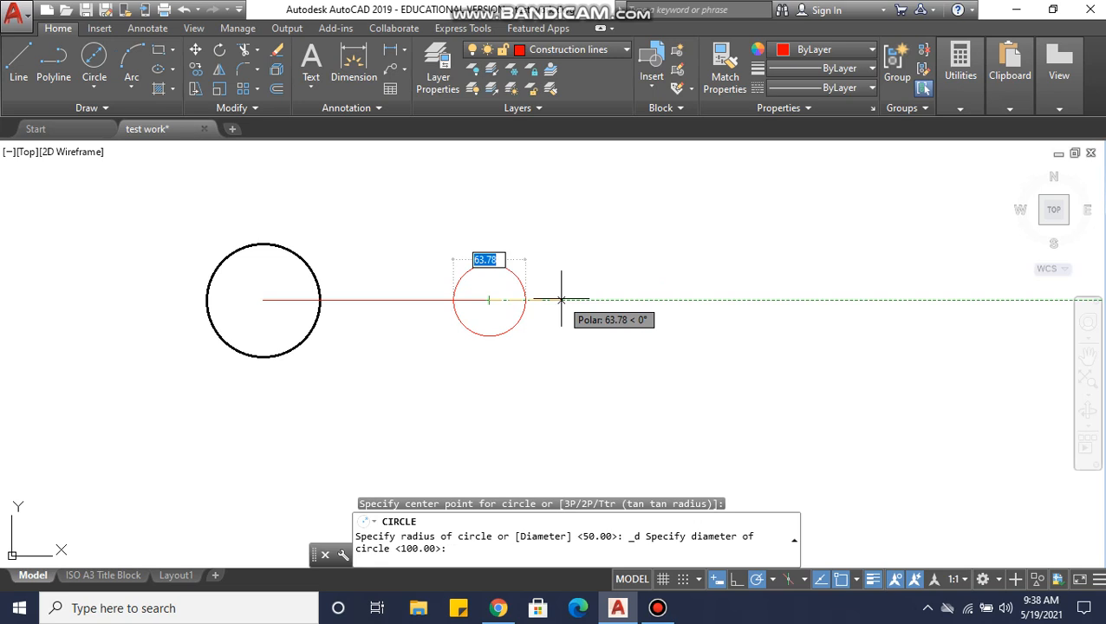
pyautogui.write('50')
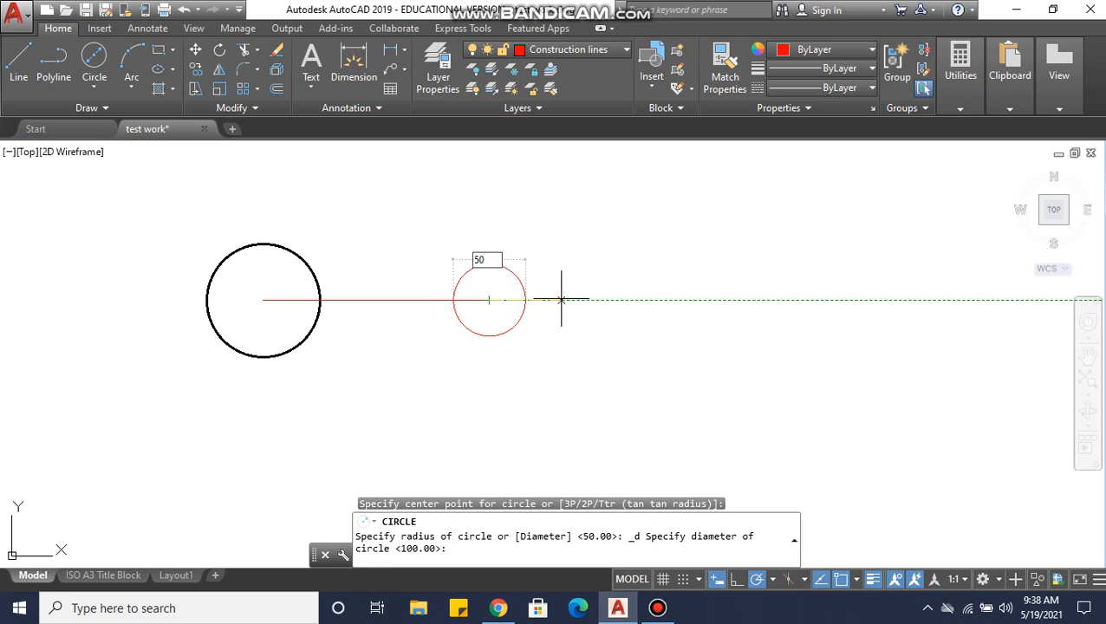
pyautogui.press('Return')
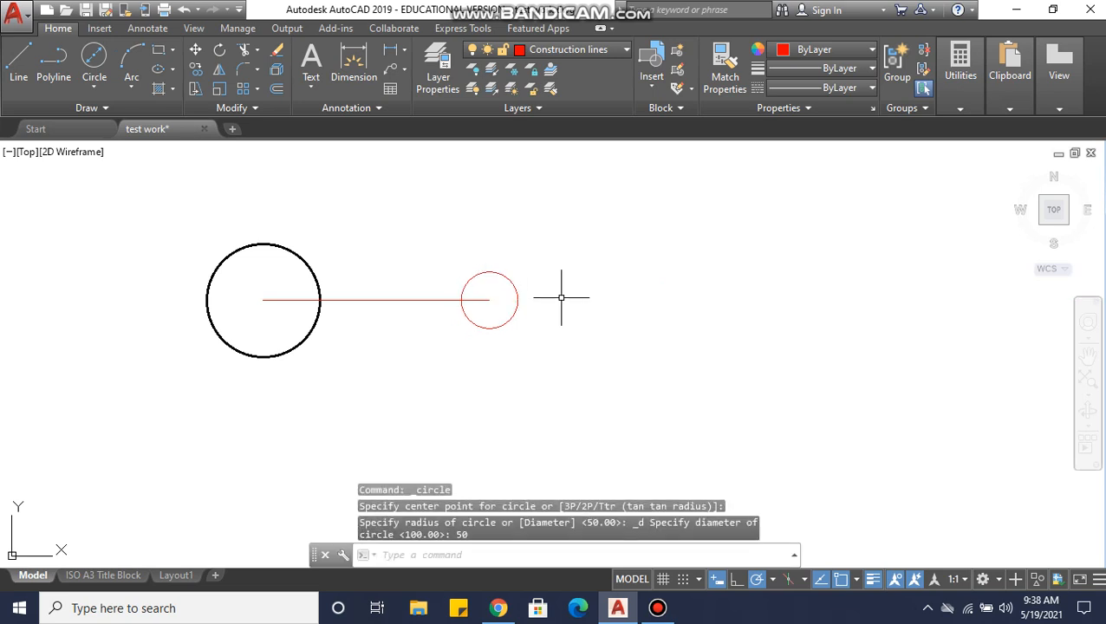
# - Move the 50 mm circle to the Object line layer and clear the selection
pyautogui.click(506, 284)
pyautogui.click(555, 50)
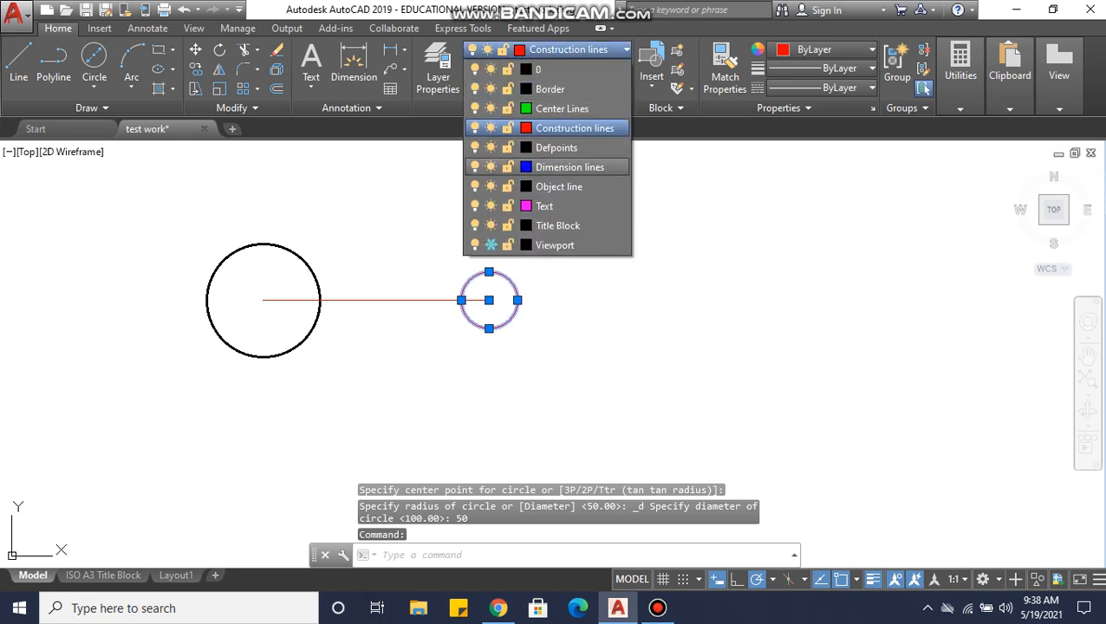
pyautogui.click(559, 187)
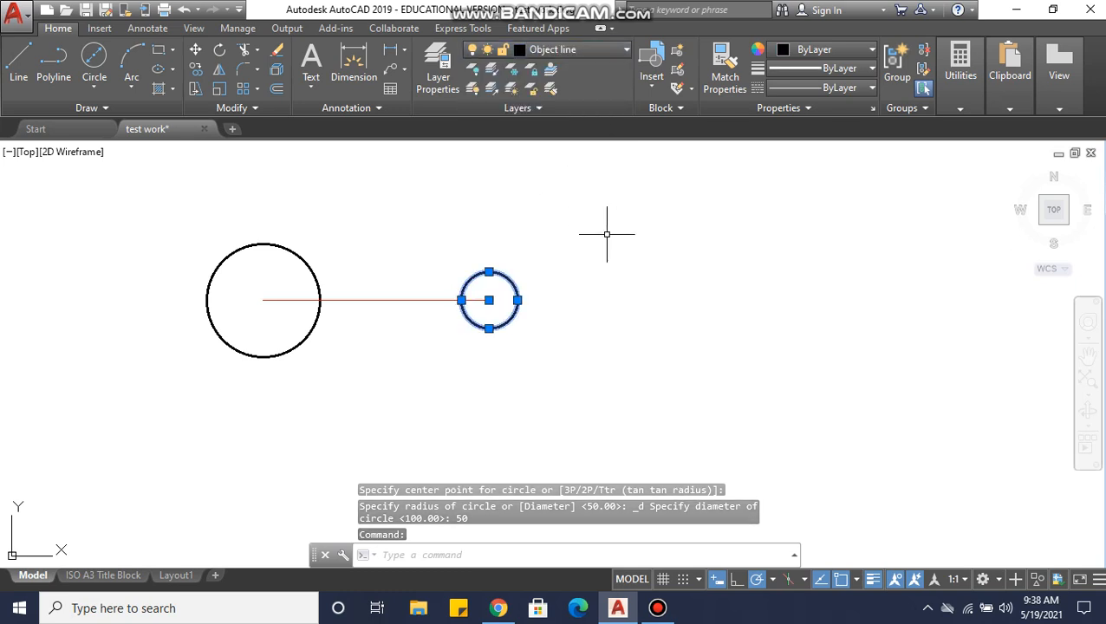
pyautogui.press('Escape')
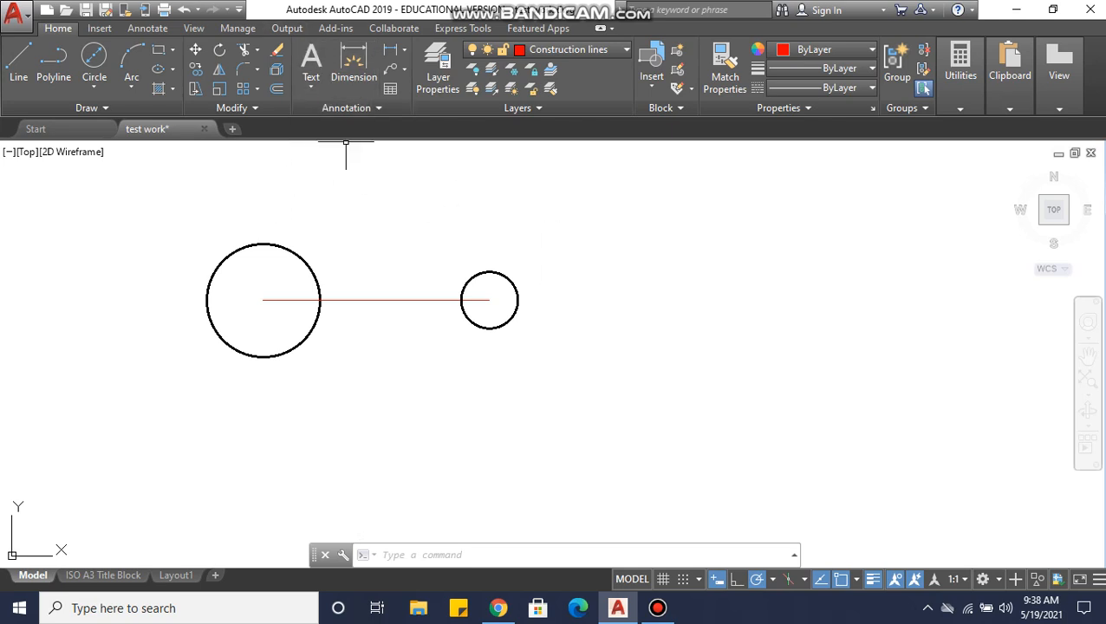
# - On the Text layer, place the multiline text label A just below the large circle's center
pyautogui.click(564, 50)
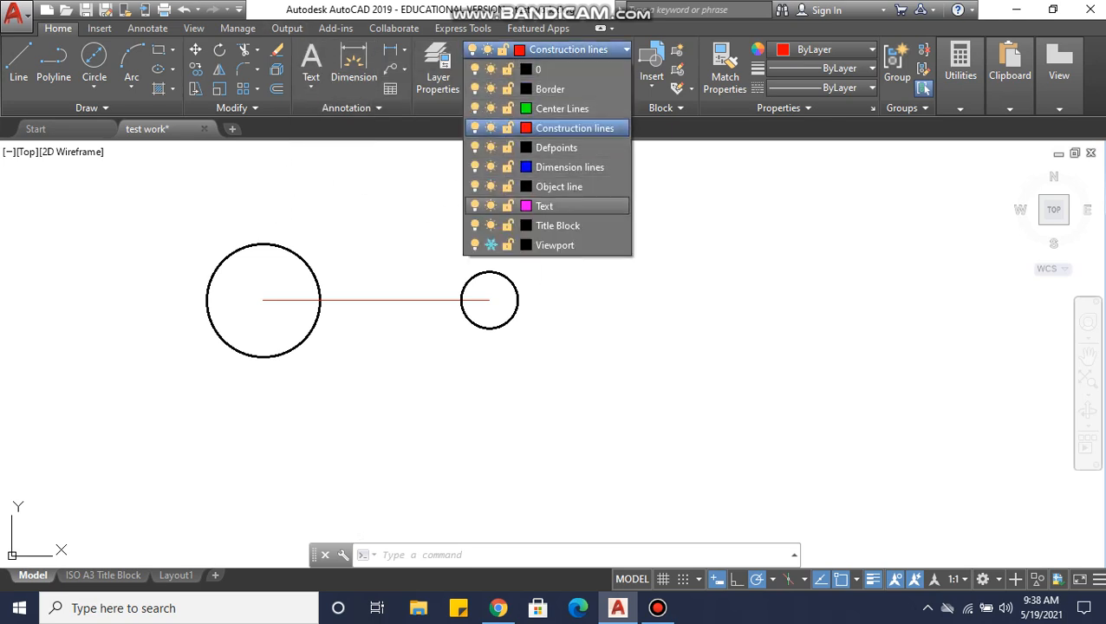
pyautogui.click(544, 206)
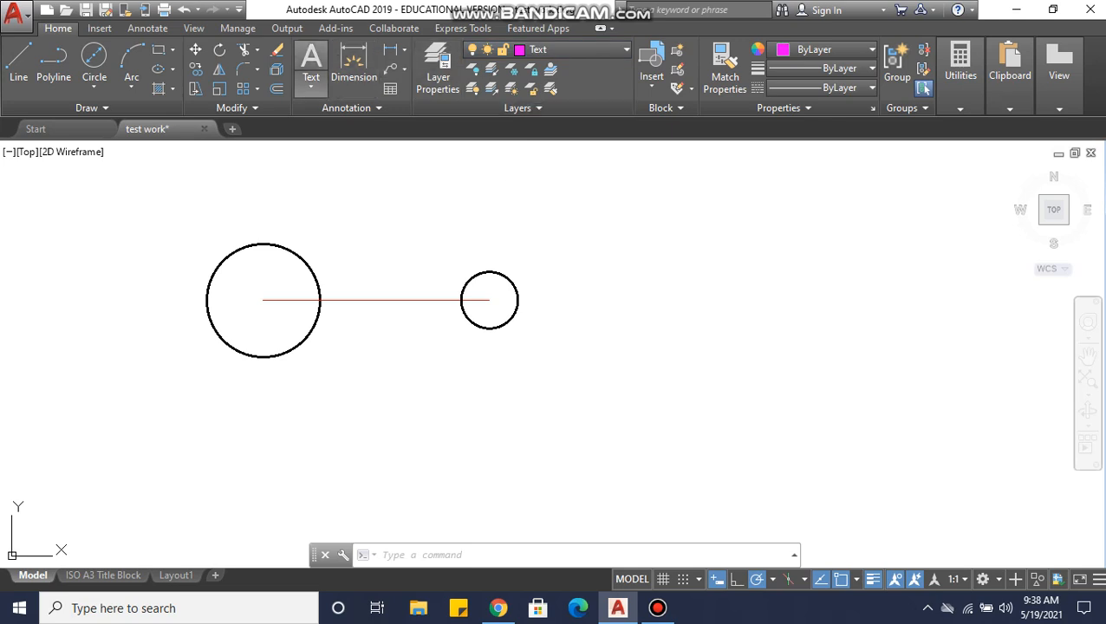
pyautogui.click(310, 61)
pyautogui.click(262, 300)
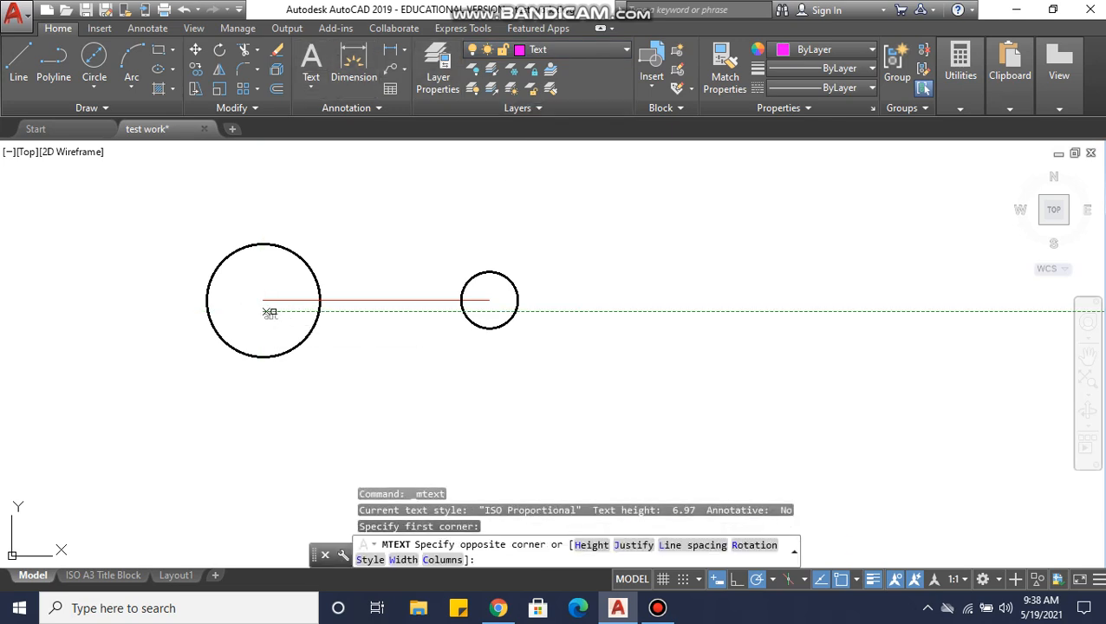
pyautogui.click(279, 325)
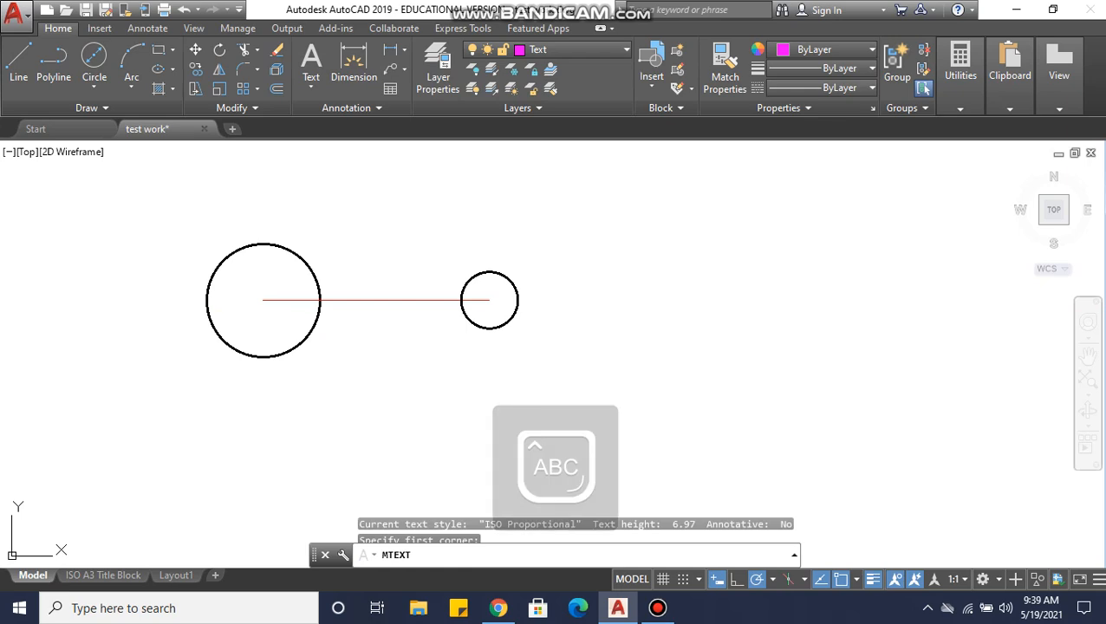
pyautogui.click(387, 195)
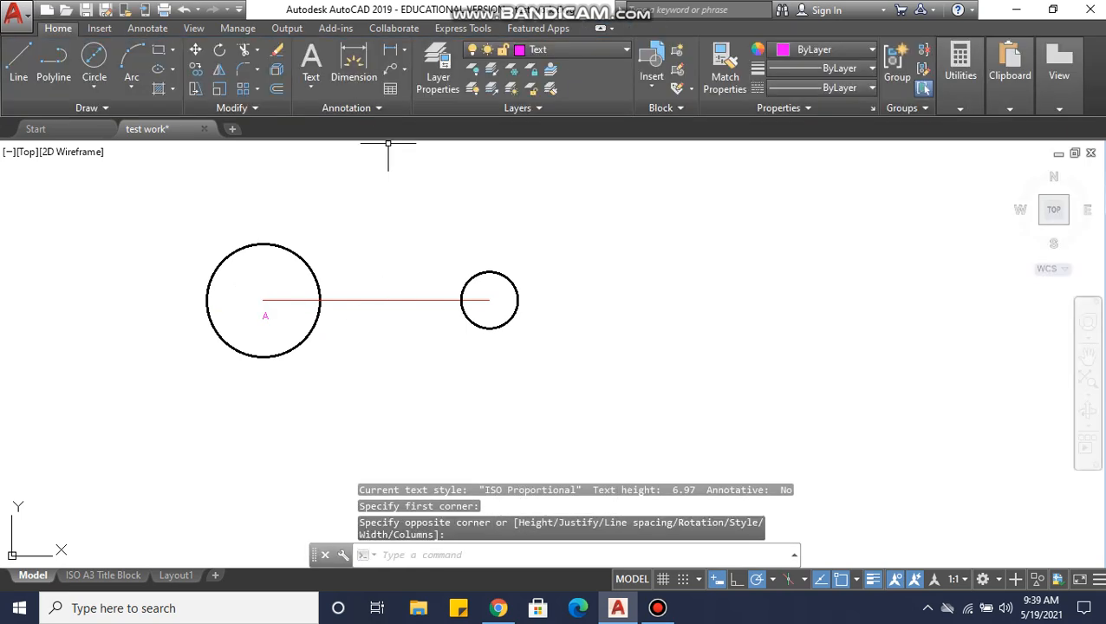
# - Place the multiline text label B just below the small circle's center
pyautogui.click(310, 63)
pyautogui.scroll(5, 482, 307)
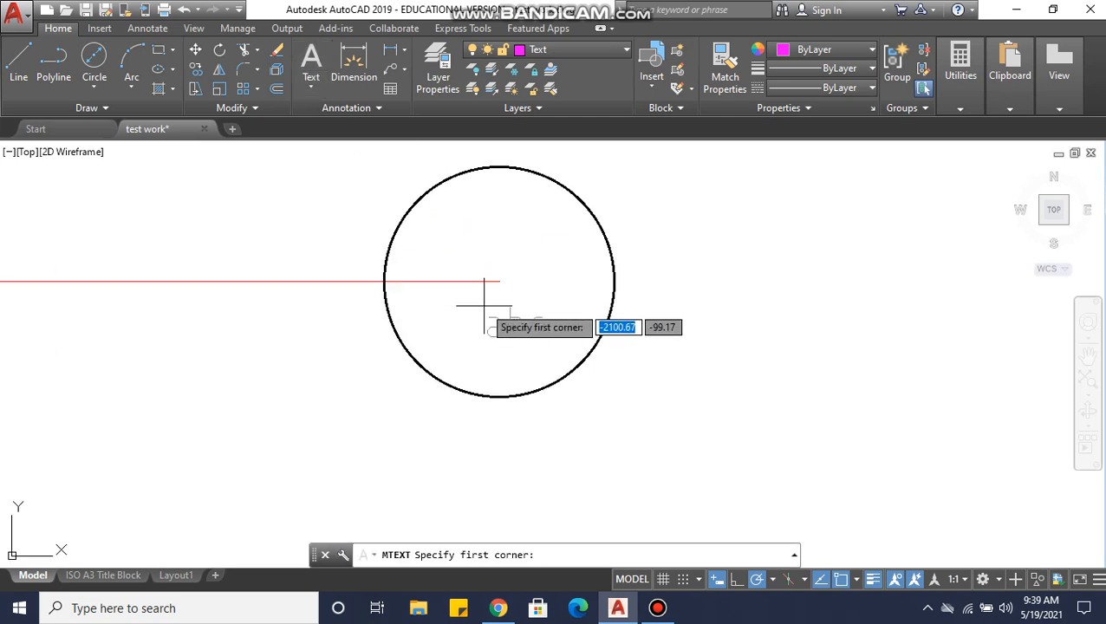
pyautogui.click(505, 306)
pyautogui.click(548, 334)
pyautogui.write('B')
pyautogui.click(709, 326)
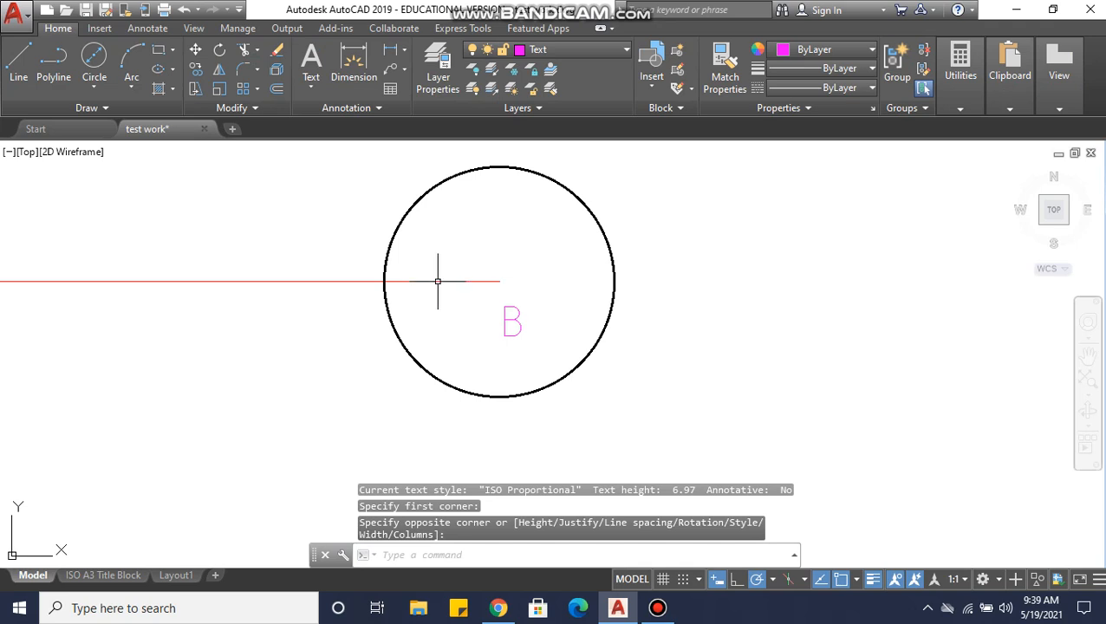
# - On the Construction lines layer, draw a Center, Start, End arc of radius 180 mm around center A, sweeping from below to above line AB
pyautogui.scroll(-5, 437, 298)
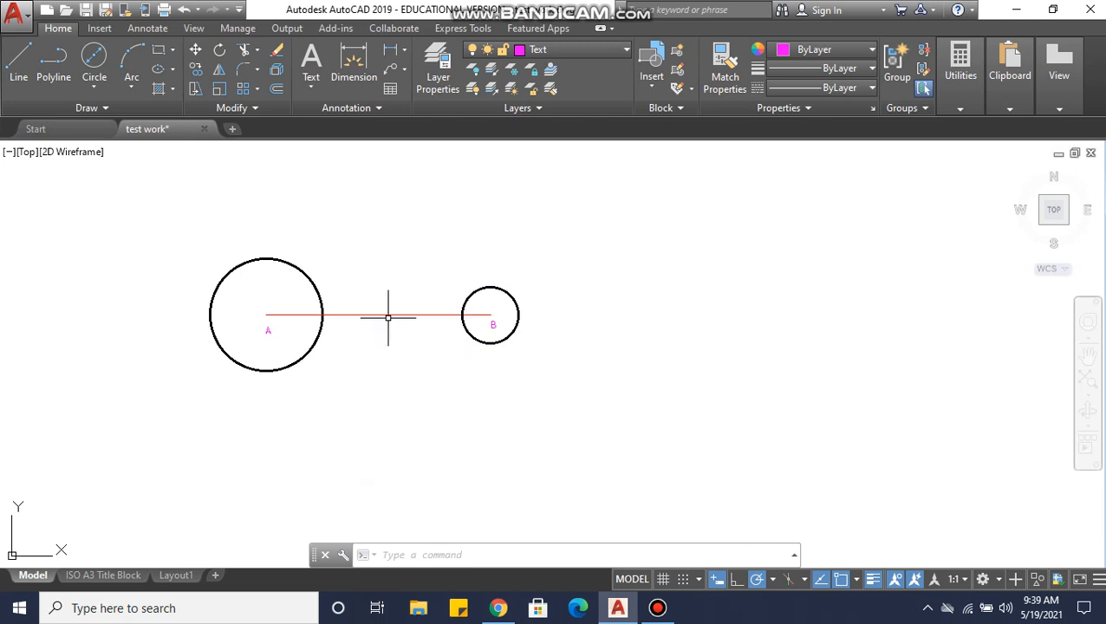
pyautogui.click(546, 49)
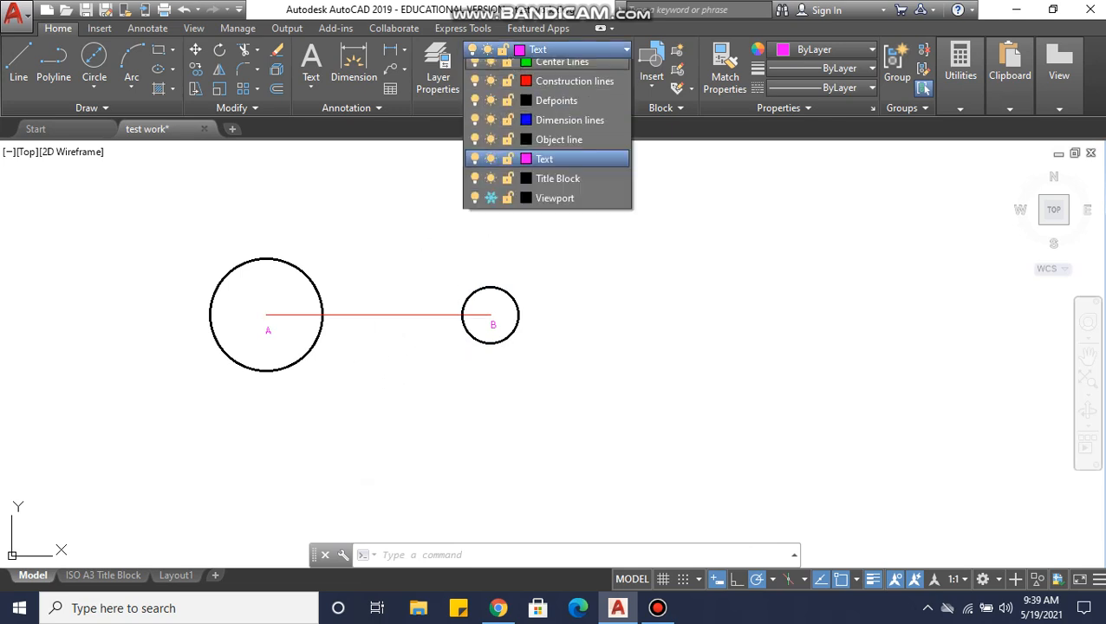
pyautogui.click(574, 127)
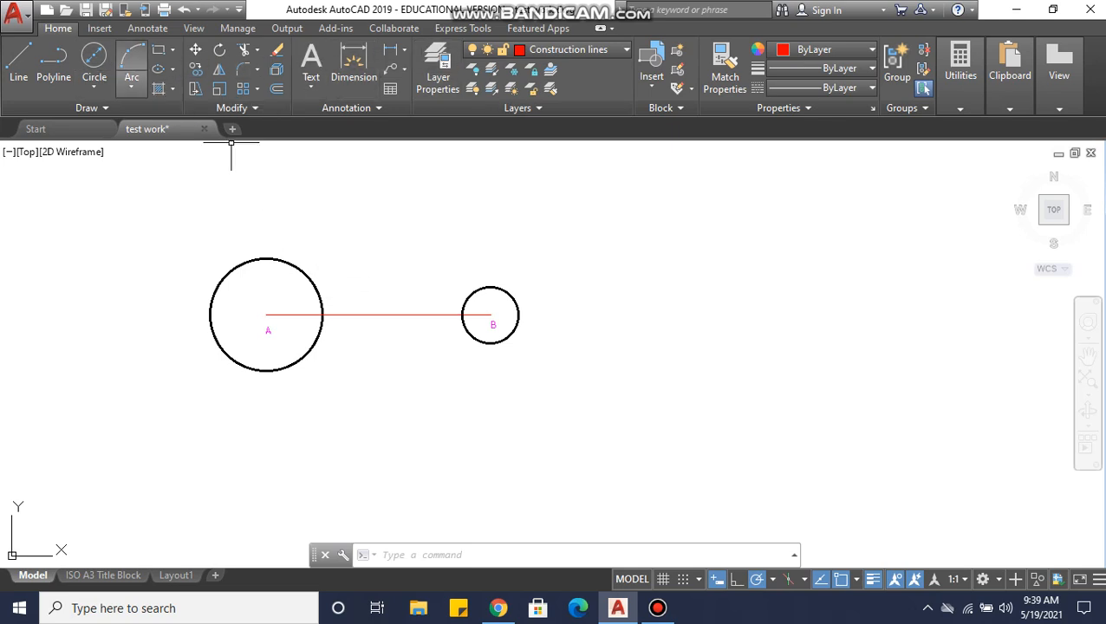
pyautogui.click(131, 88)
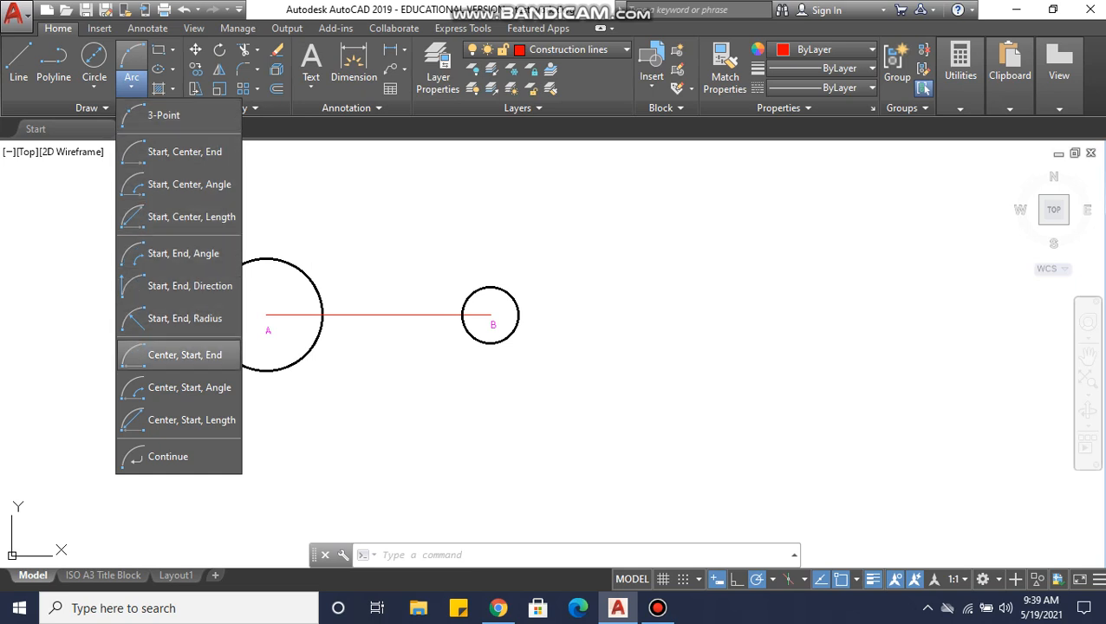
pyautogui.click(185, 355)
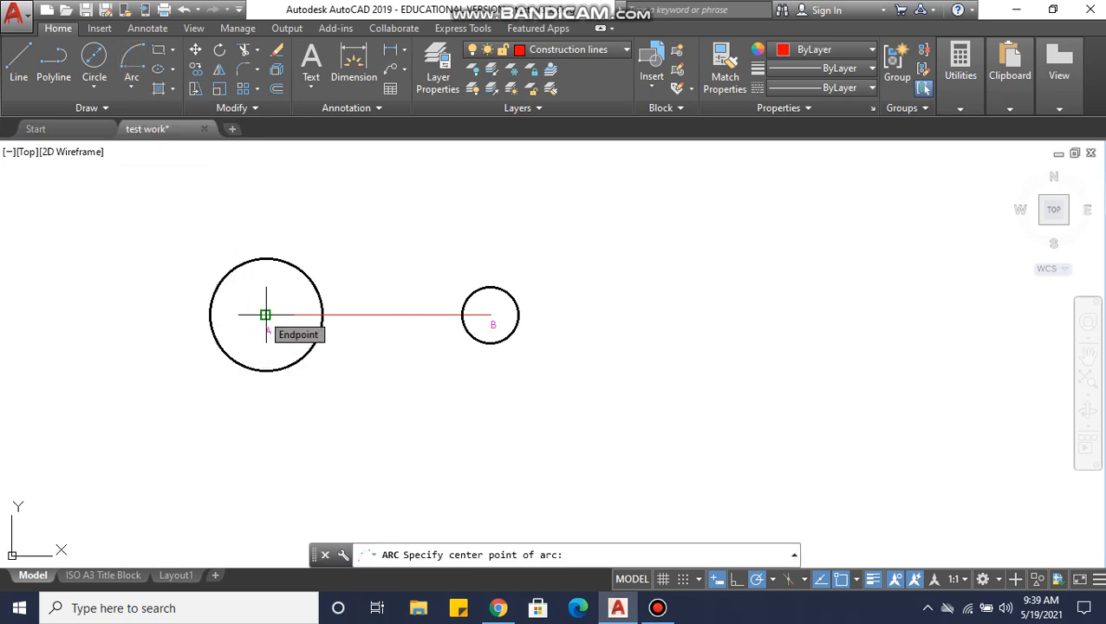
pyautogui.click(266, 314)
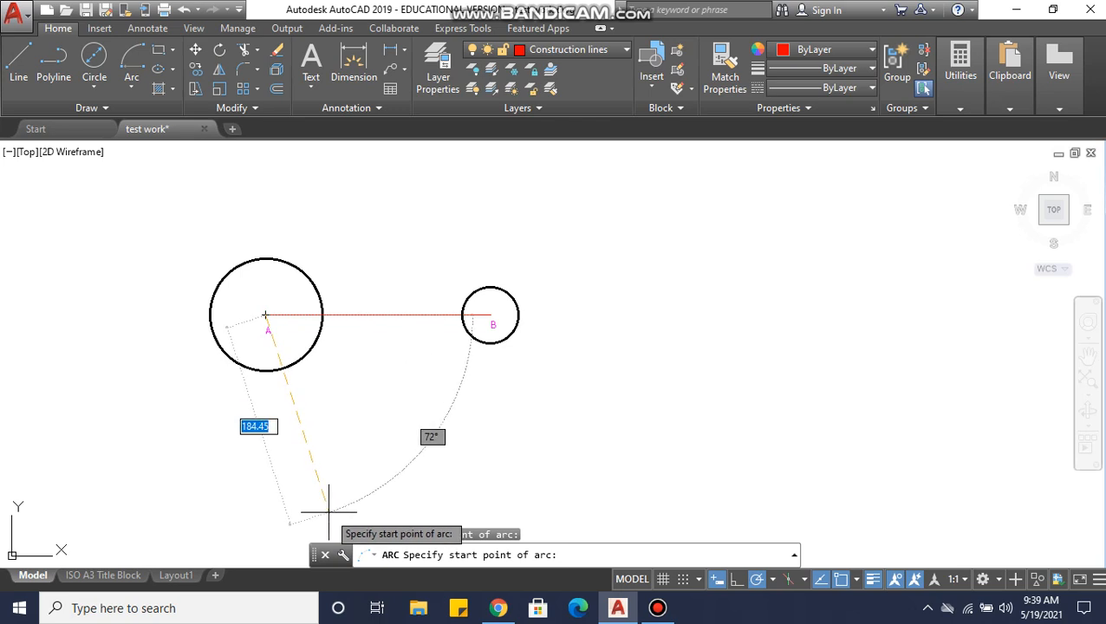
pyautogui.write('1')
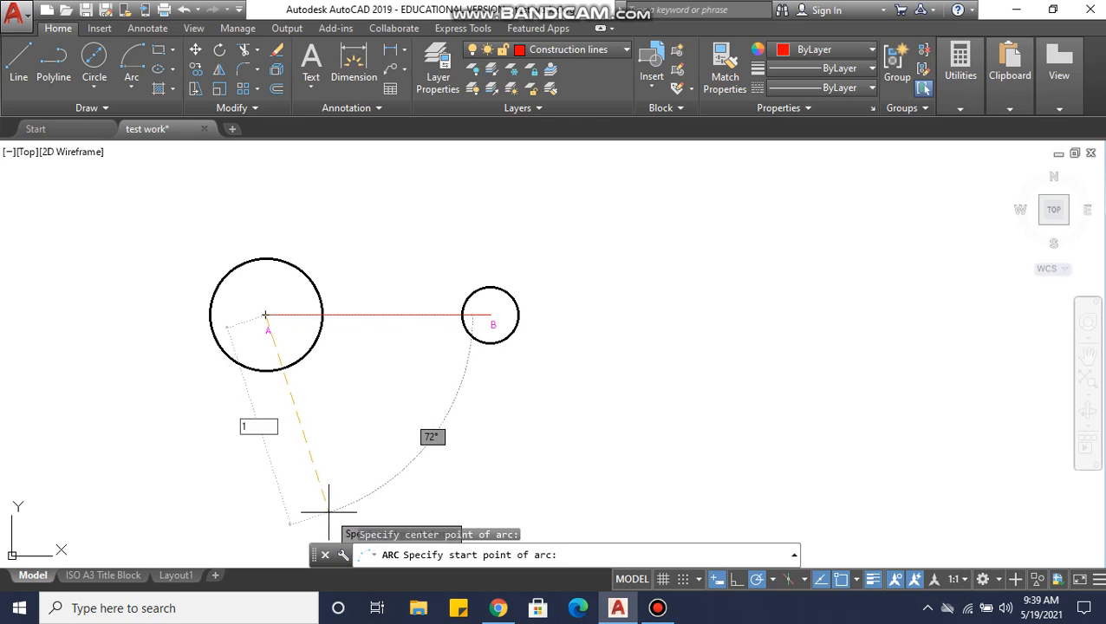
pyautogui.write('80')
pyautogui.press('Return')
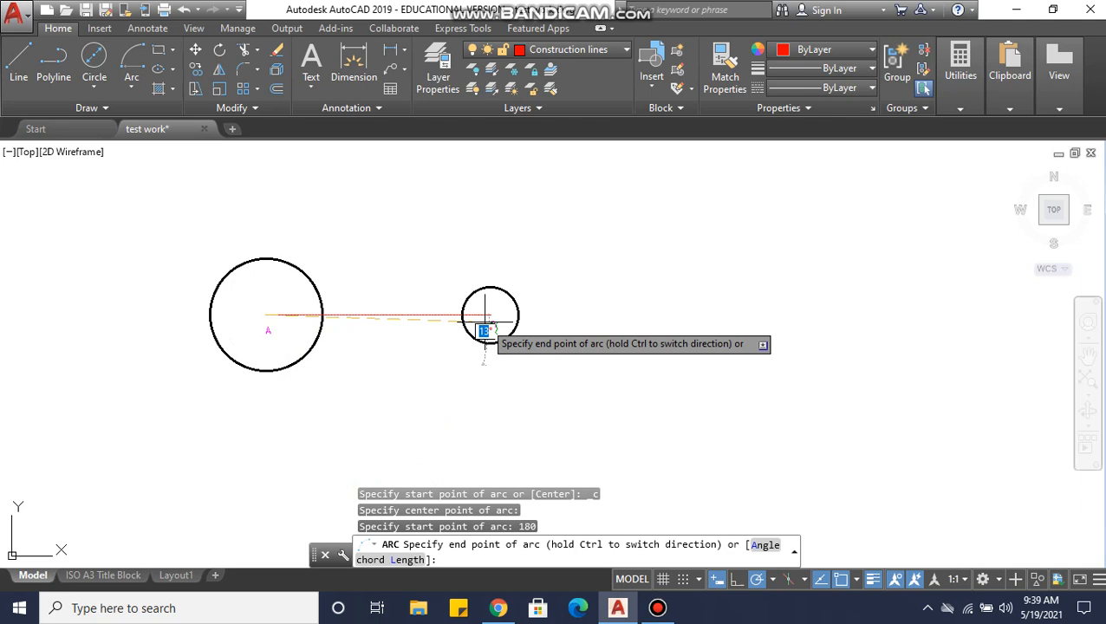
pyautogui.moveTo(370, 173); pyautogui.dragTo(370, 192, button='middle')
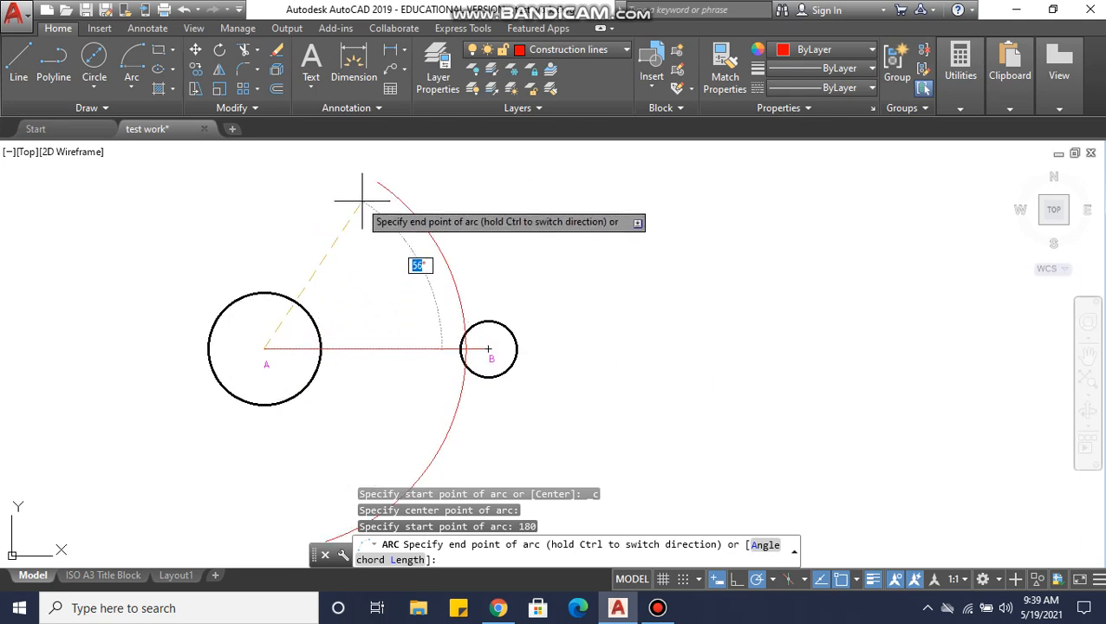
pyautogui.press('Escape')
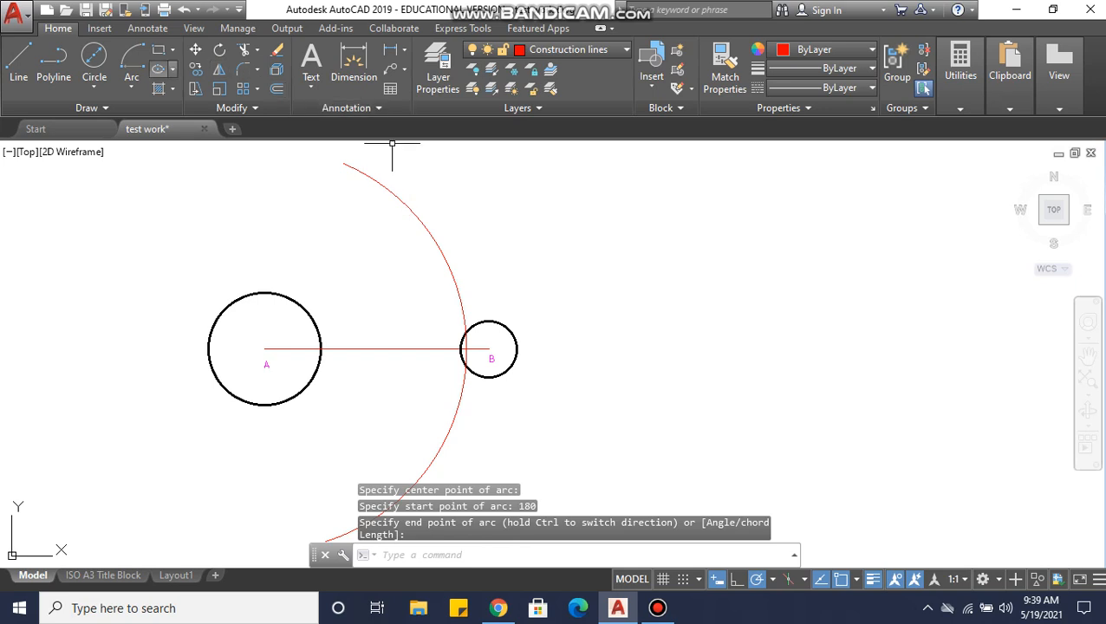
# - Draw a Center, Start, End arc of radius 180 mm around center B, sweeping from above to below line AB across the first arc
pyautogui.press('Return')
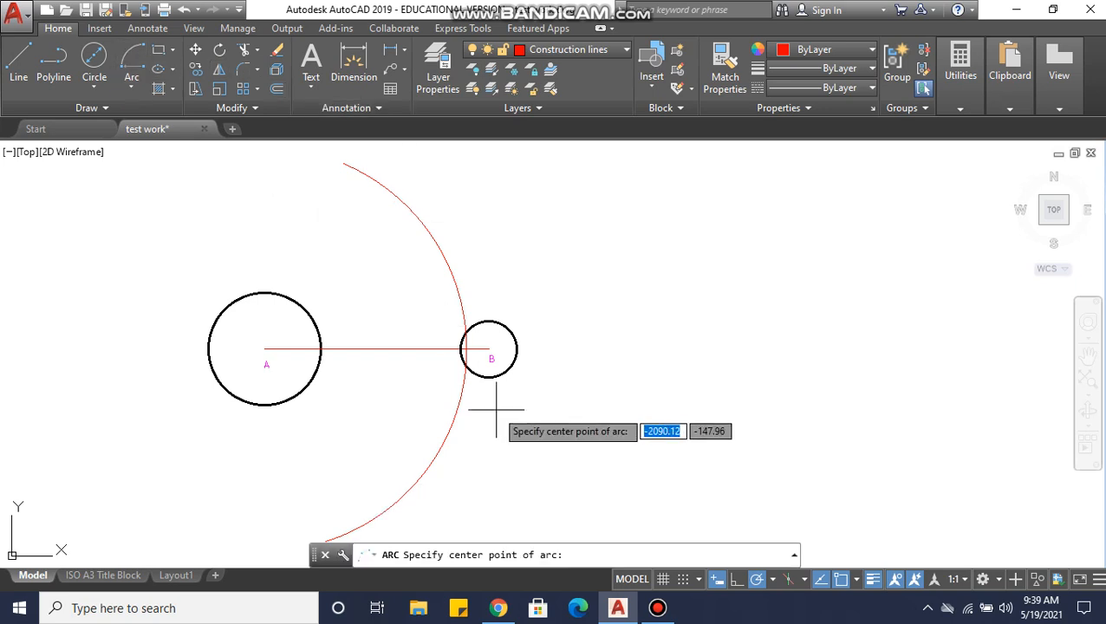
pyautogui.click(488, 349)
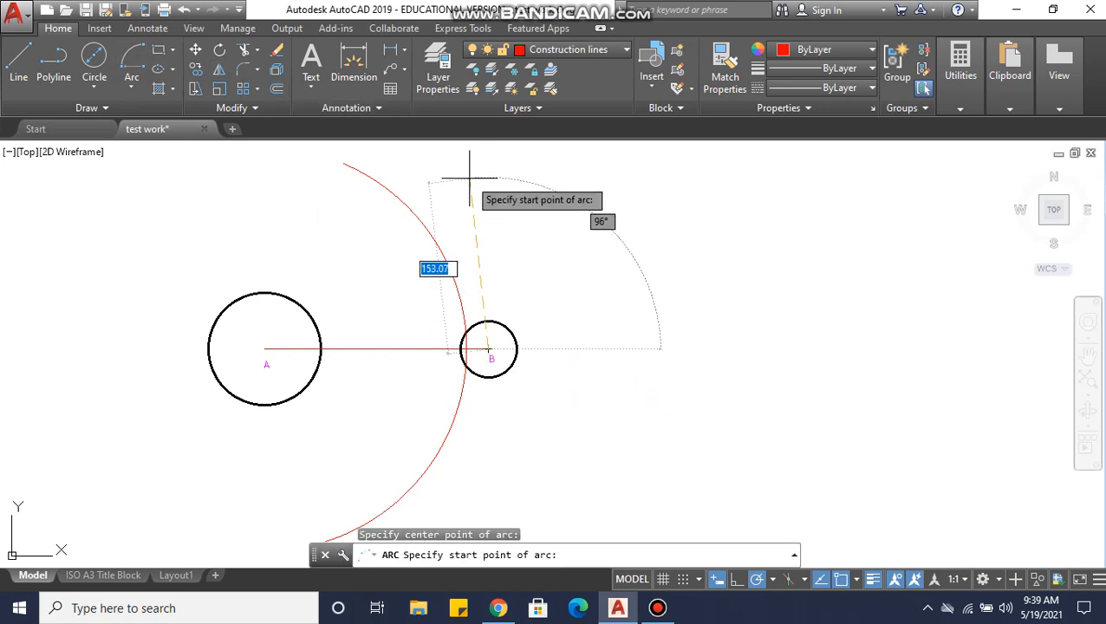
pyautogui.write('180')
pyautogui.press('Return')
pyautogui.moveTo(307, 445); pyautogui.dragTo(271, 360, button='middle')
pyautogui.click(349, 444)
# - Draw the perpendicular bisector of AB as a line between the upper and lower intersections of the two 180 mm arcs
pyautogui.moveTo(455, 338); pyautogui.dragTo(454, 364, button='middle')
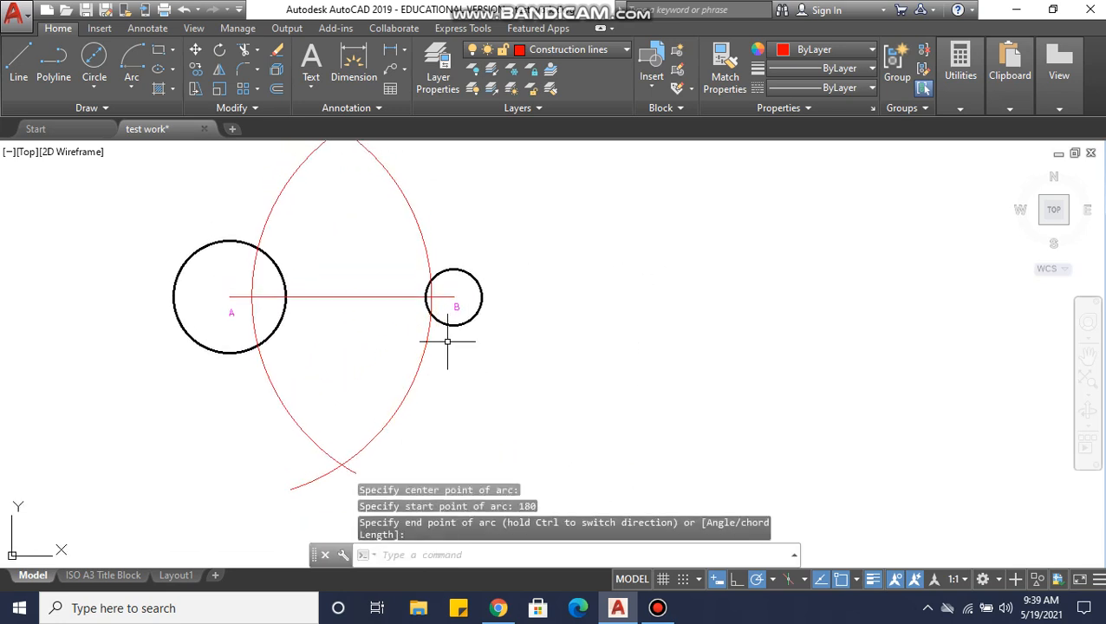
pyautogui.click(18, 61)
pyautogui.moveTo(375, 192); pyautogui.dragTo(356, 257, button='middle')
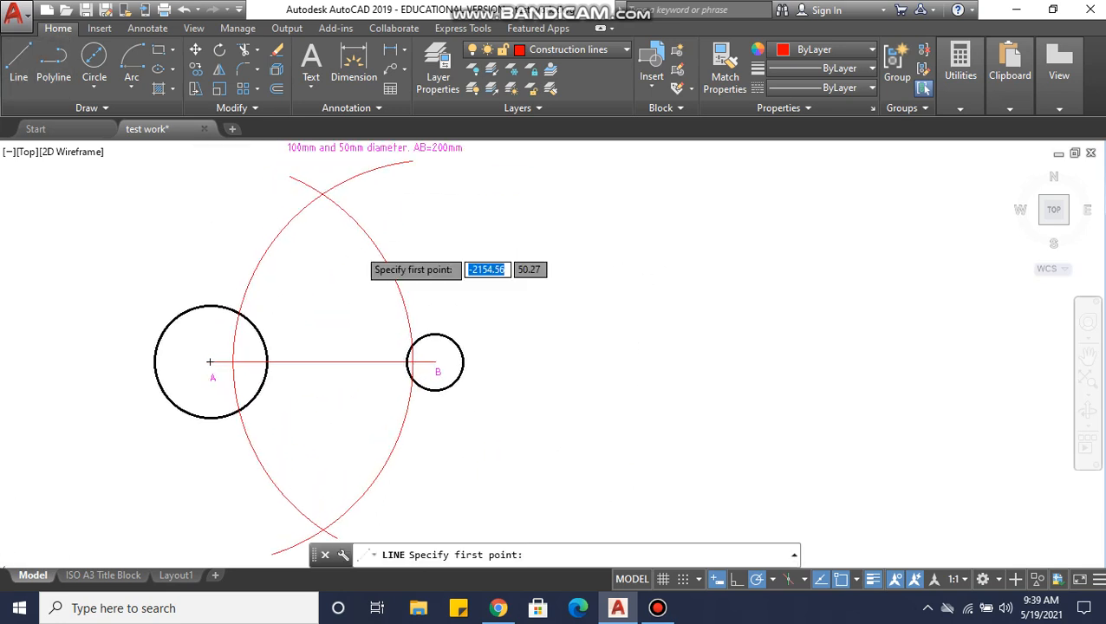
pyautogui.click(322, 193)
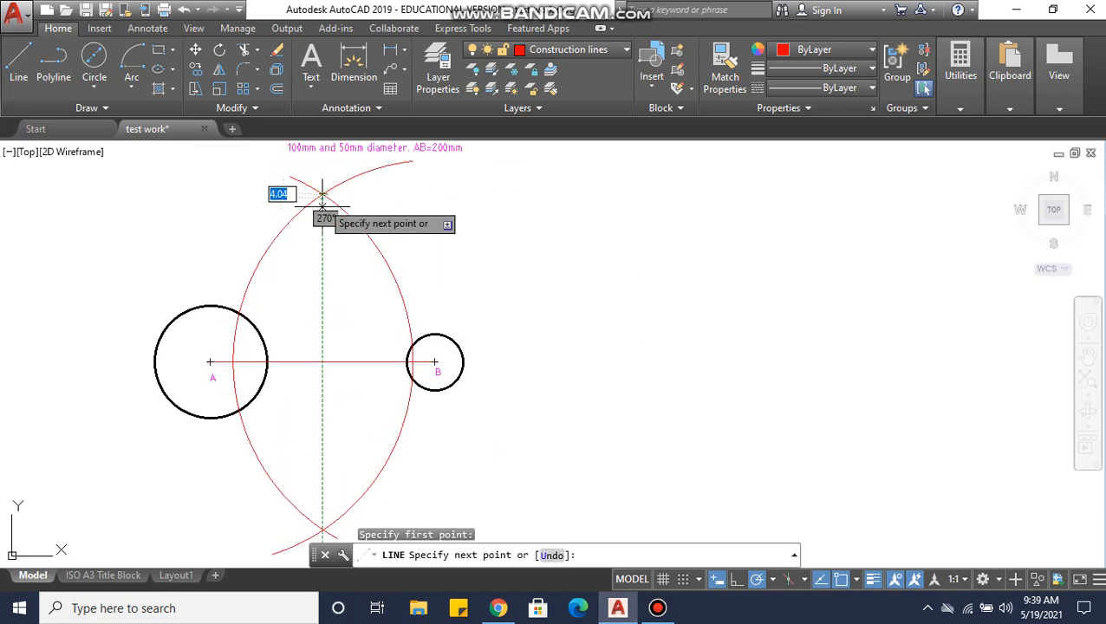
pyautogui.click(322, 529)
pyautogui.press('Escape')
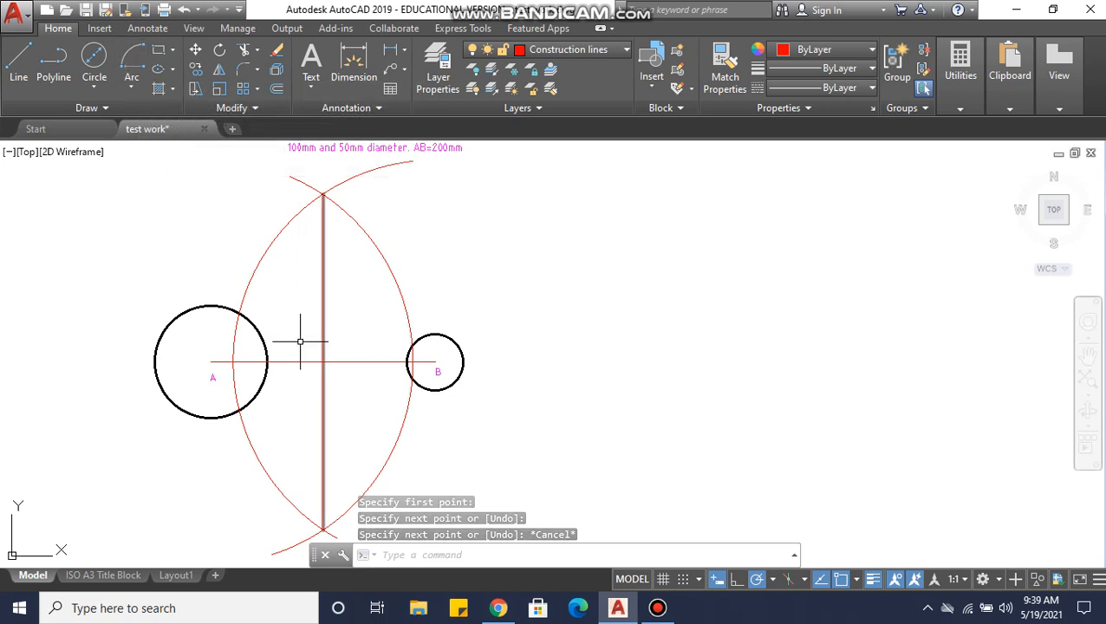
# - Draw a Center, Start, End semicircle above AB, centered where the bisector crosses AB, from B to A
pyautogui.click(132, 86)
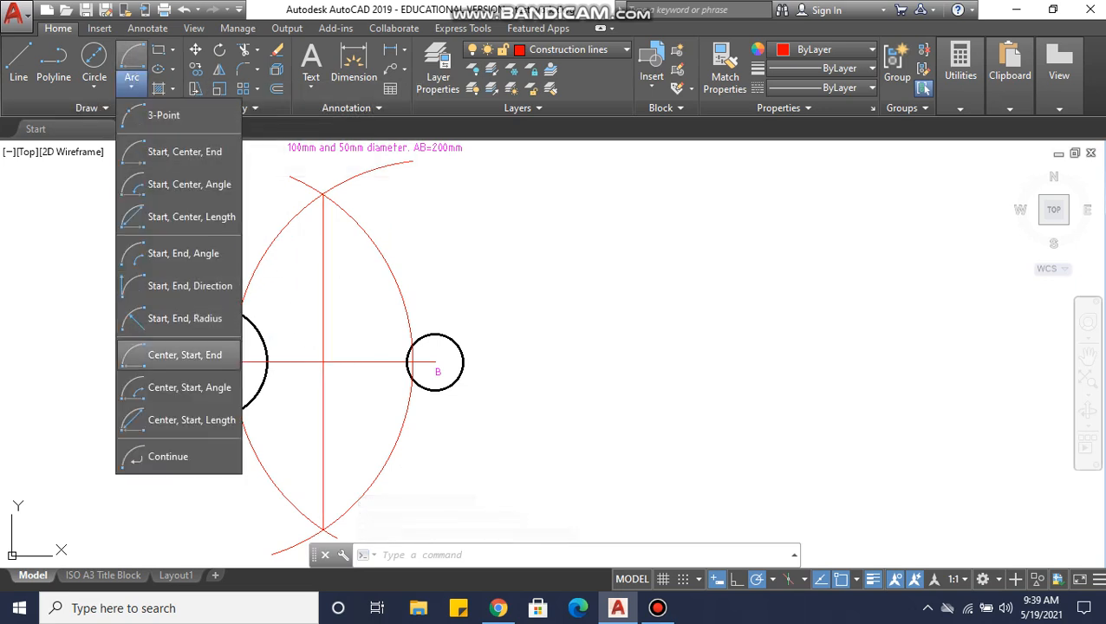
pyautogui.click(185, 354)
pyautogui.click(323, 362)
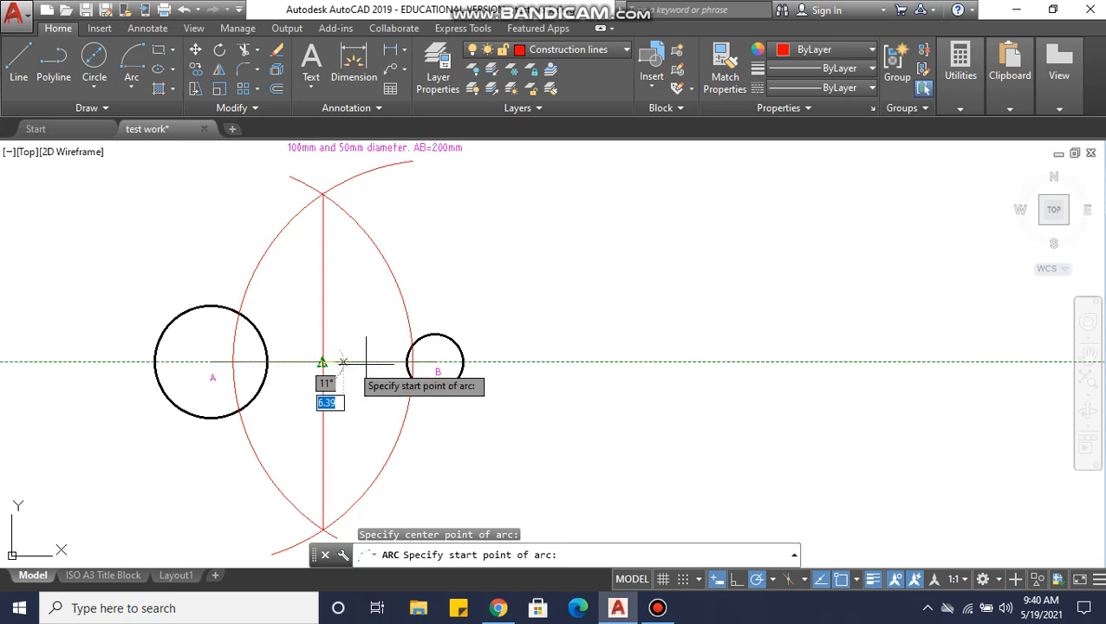
pyautogui.click(435, 362)
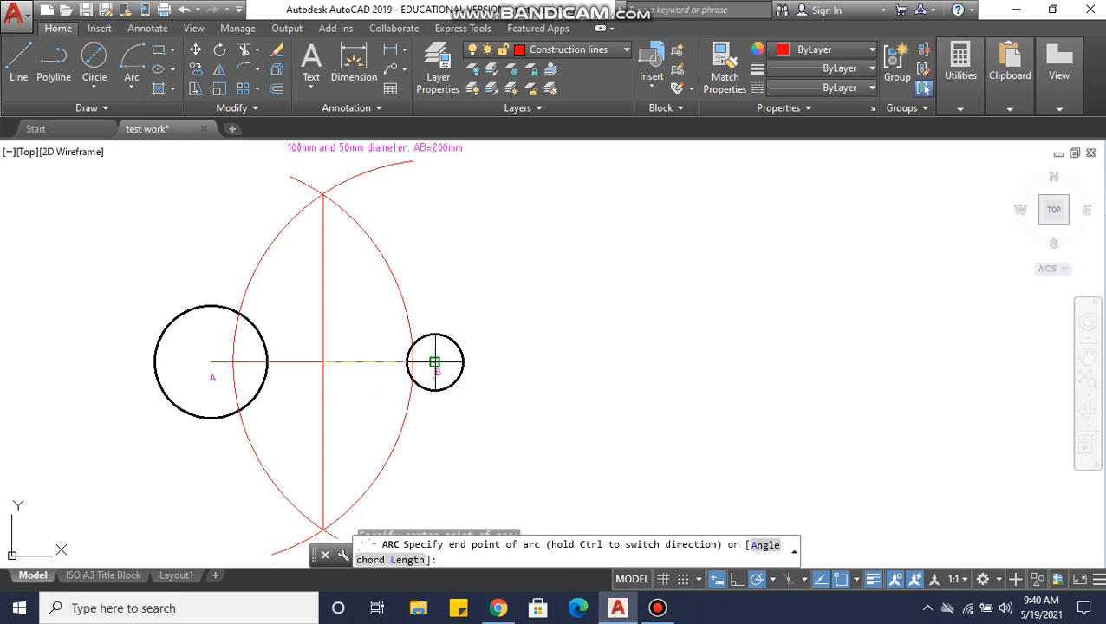
pyautogui.click(212, 363)
# - Draw a construction circle of radius 25 mm centered on A inside the large circle
pyautogui.moveTo(324, 377); pyautogui.dragTo(305, 363, button='middle')
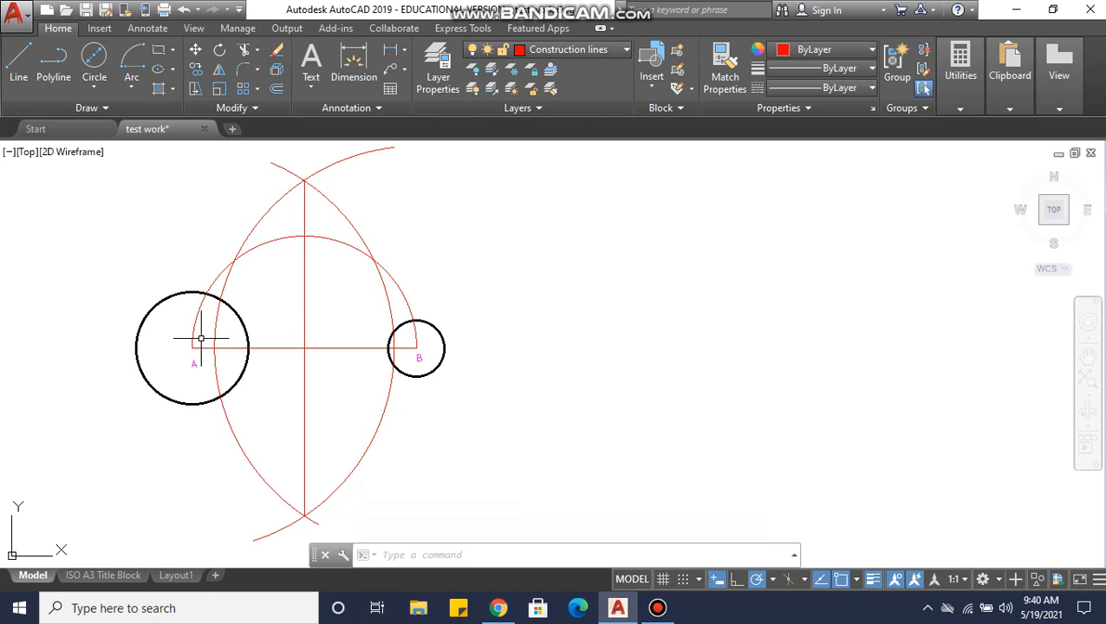
pyautogui.scroll(2, 201, 338)
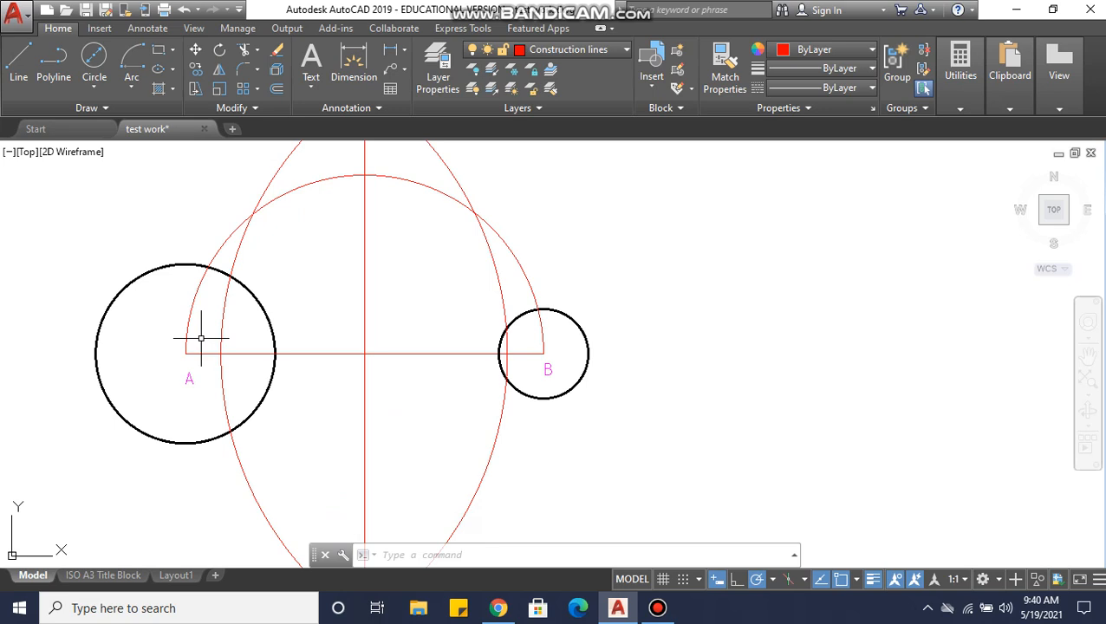
pyautogui.moveTo(215, 344); pyautogui.dragTo(278, 350, button='middle')
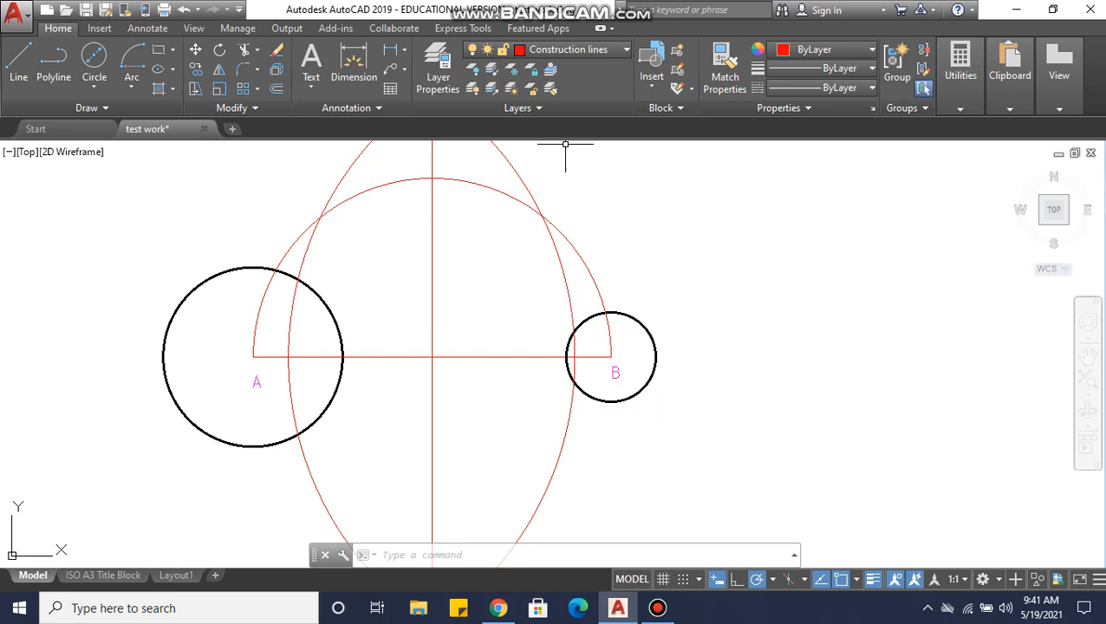
pyautogui.click(94, 89)
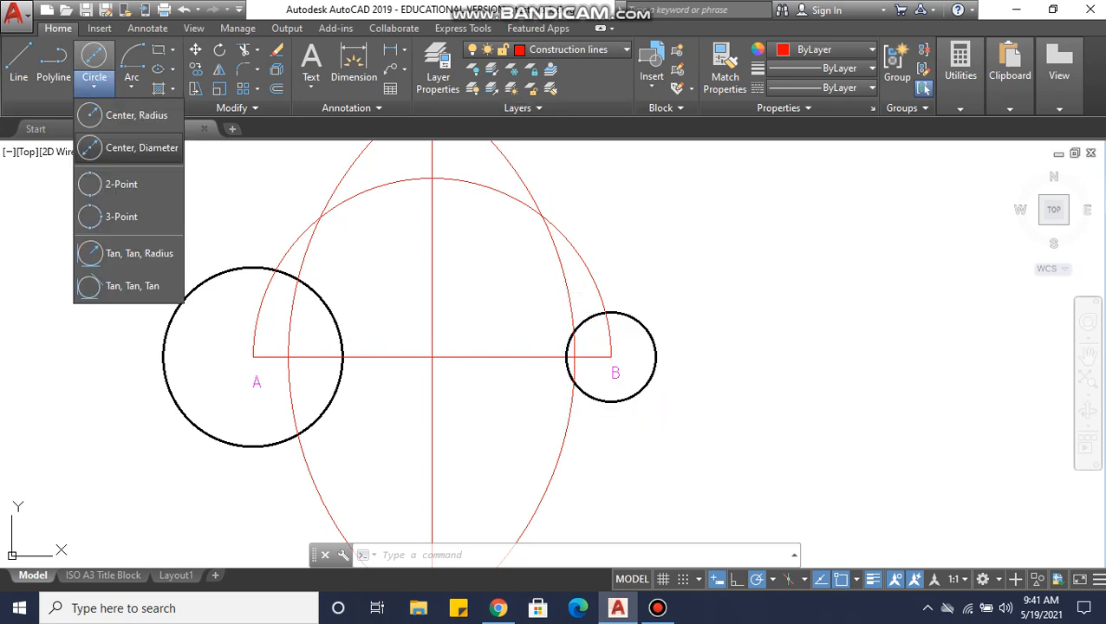
pyautogui.click(130, 115)
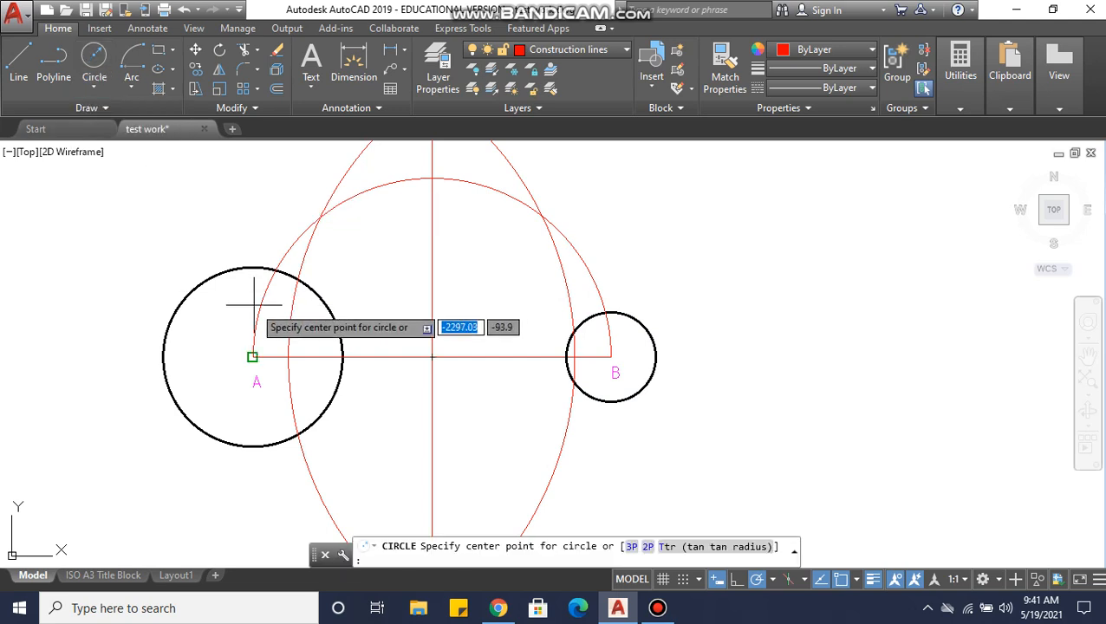
pyautogui.click(252, 356)
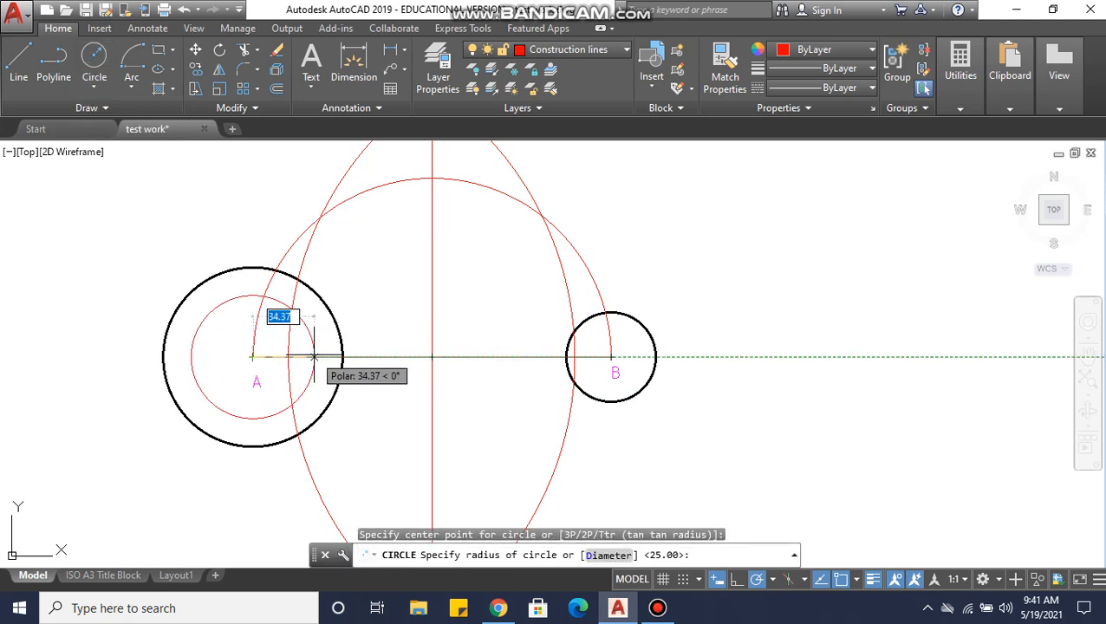
pyautogui.write('25')
pyautogui.press('Return')
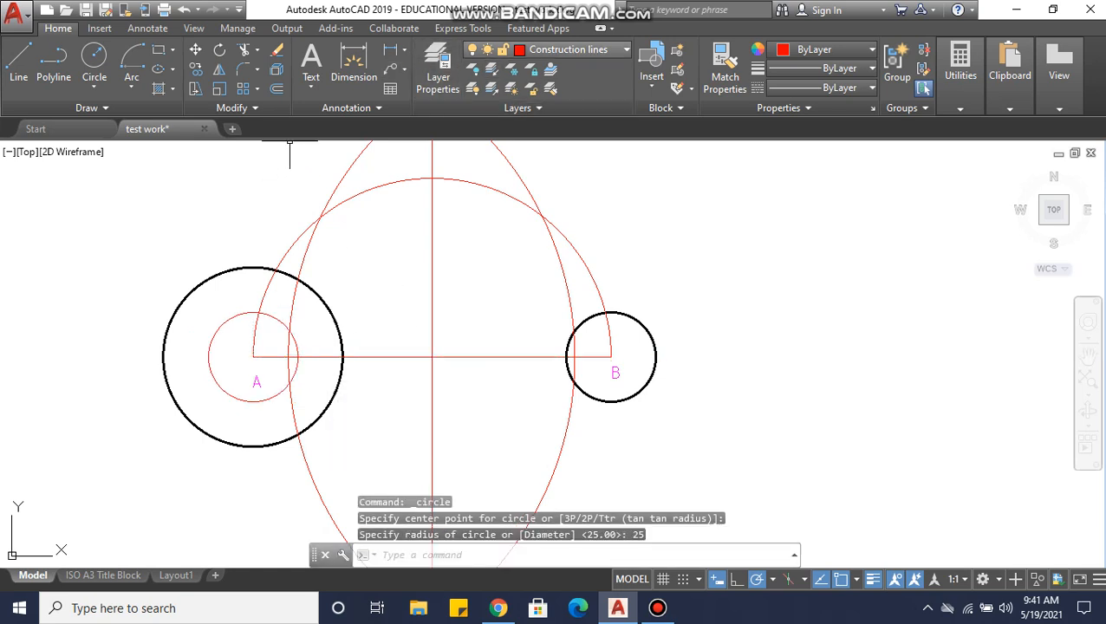
# - On the Text layer, place the multiline text label C beside the intersection of the semicircle and the 25 mm radius construction circle
pyautogui.click(568, 49)
pyautogui.click(545, 205)
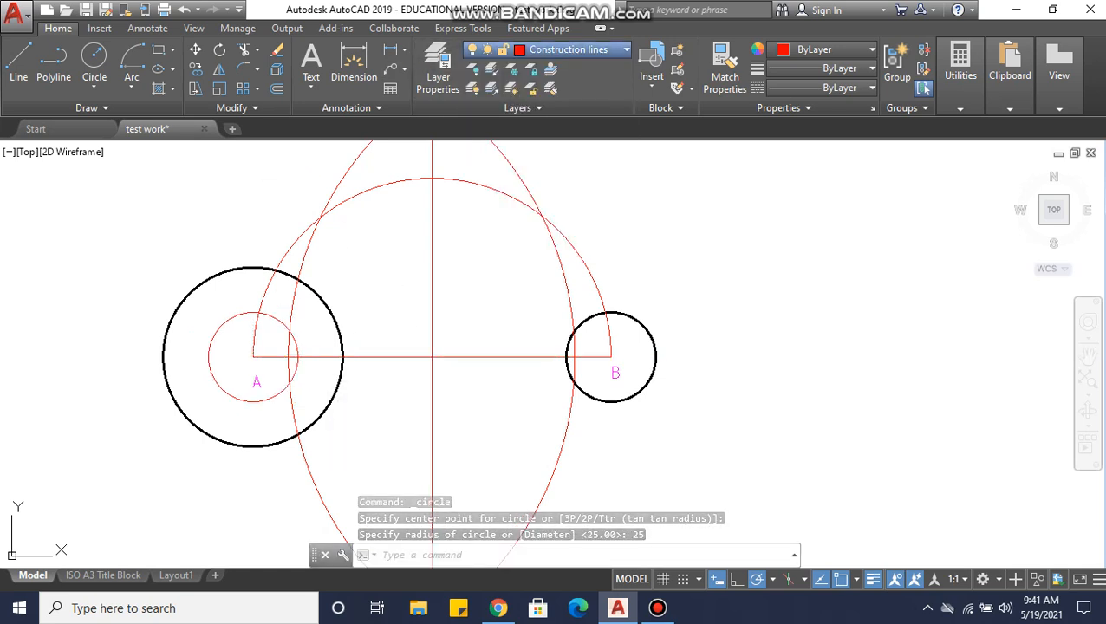
pyautogui.scroll(6, 257, 314)
pyautogui.click(262, 303)
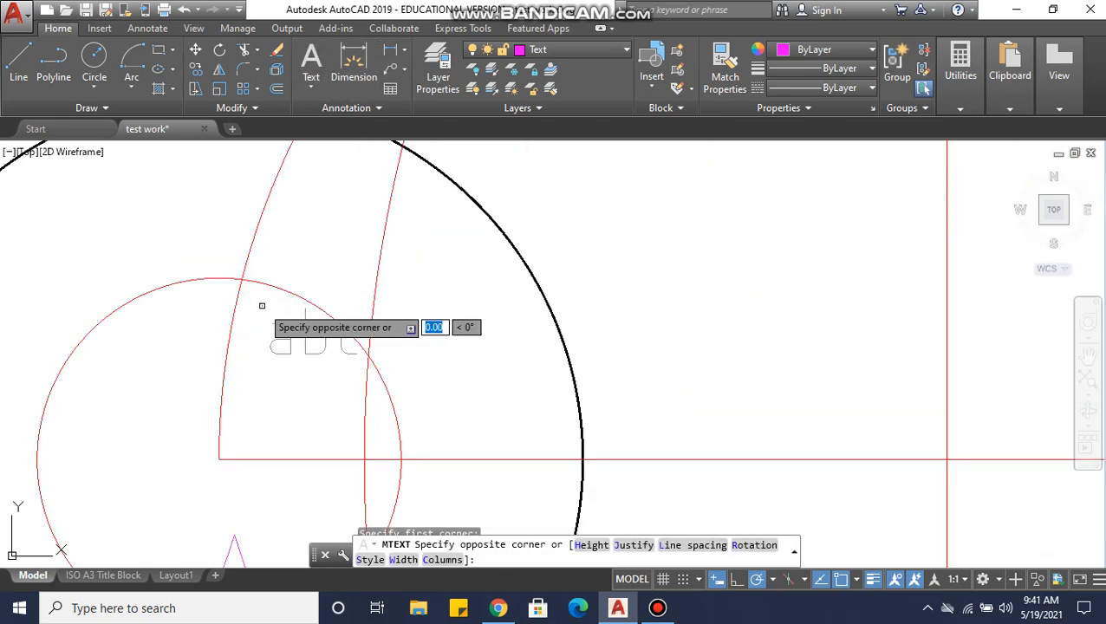
pyautogui.click(306, 390)
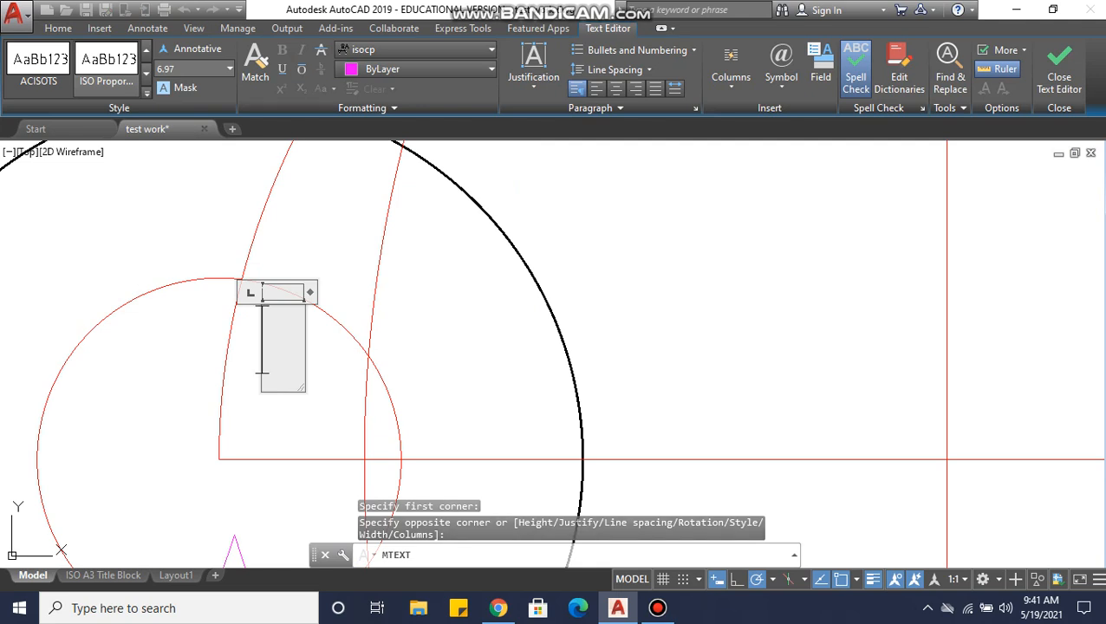
pyautogui.write('C')
pyautogui.press('Return')
pyautogui.click(351, 284)
# - On the Construction lines layer, draw a line from center A to intersection C of the semicircle and the inner circle
pyautogui.scroll(-3, 329, 357)
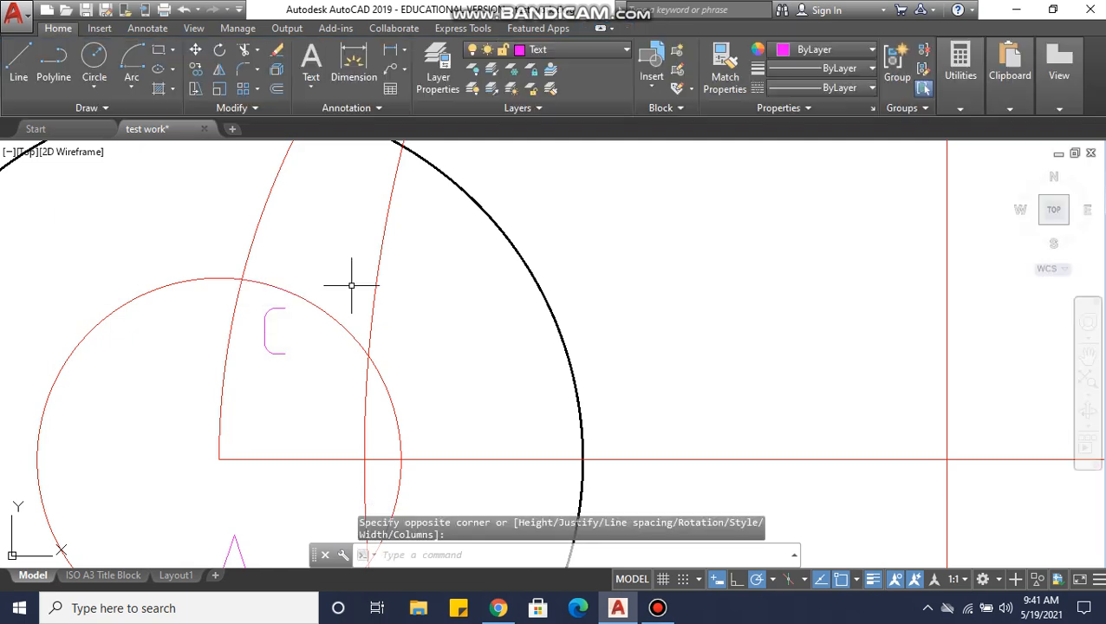
pyautogui.moveTo(328, 357); pyautogui.dragTo(368, 367, button='middle')
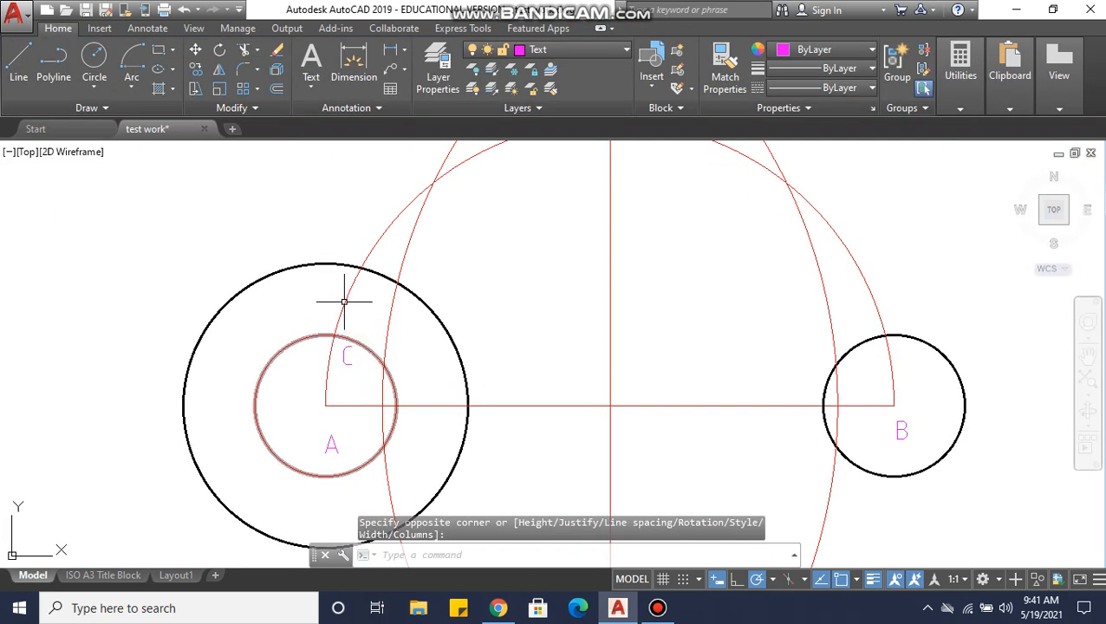
pyautogui.click(18, 65)
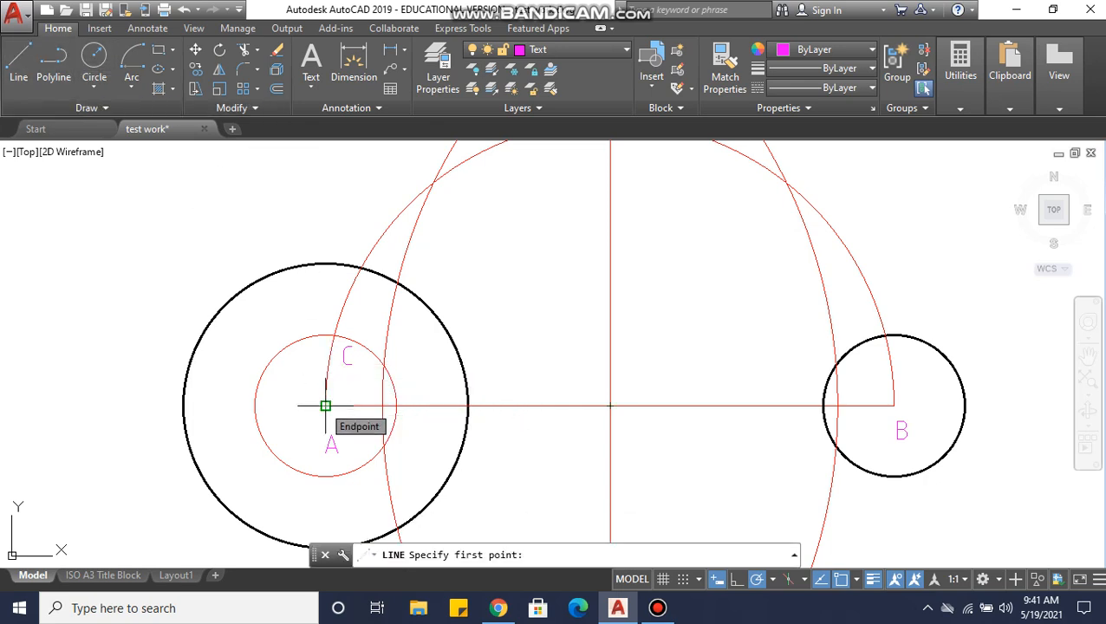
pyautogui.press('Escape')
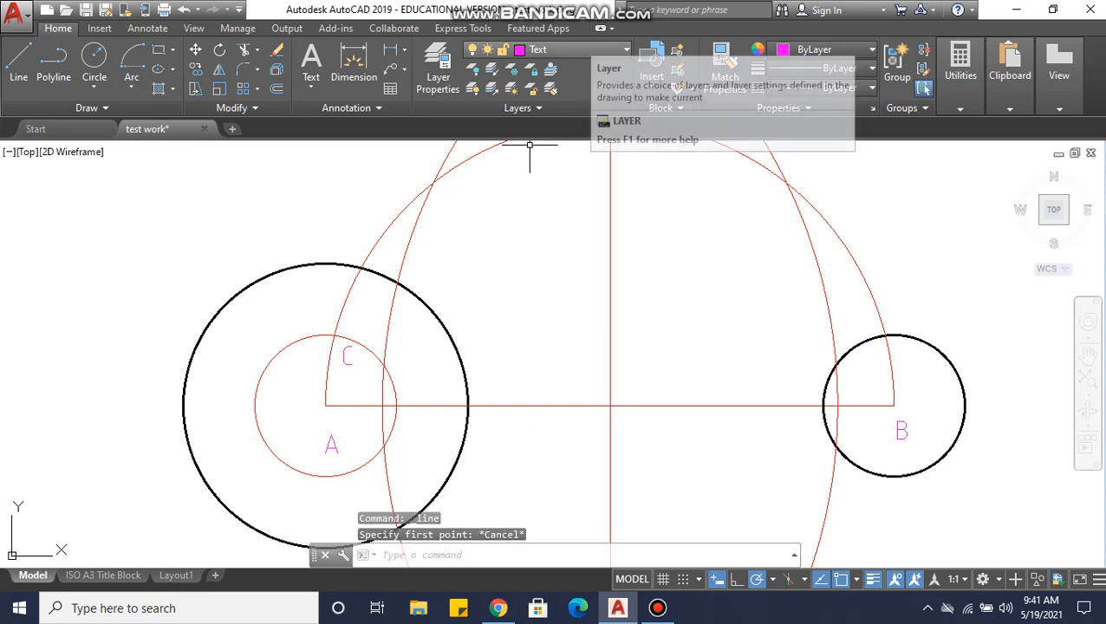
pyautogui.click(555, 50)
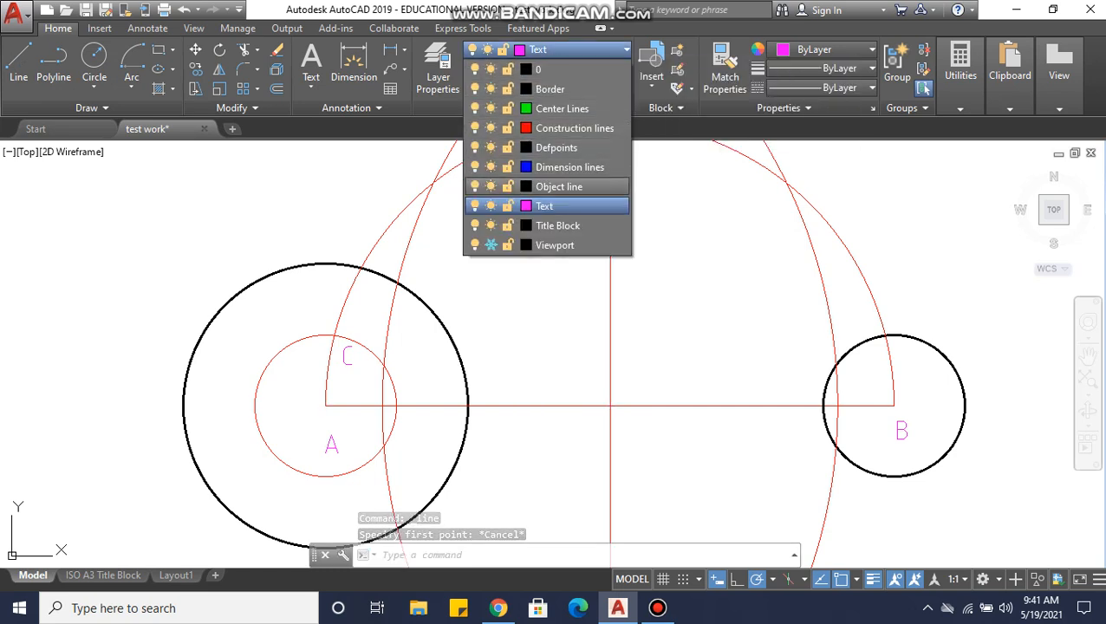
pyautogui.click(573, 127)
pyautogui.click(18, 59)
pyautogui.click(328, 403)
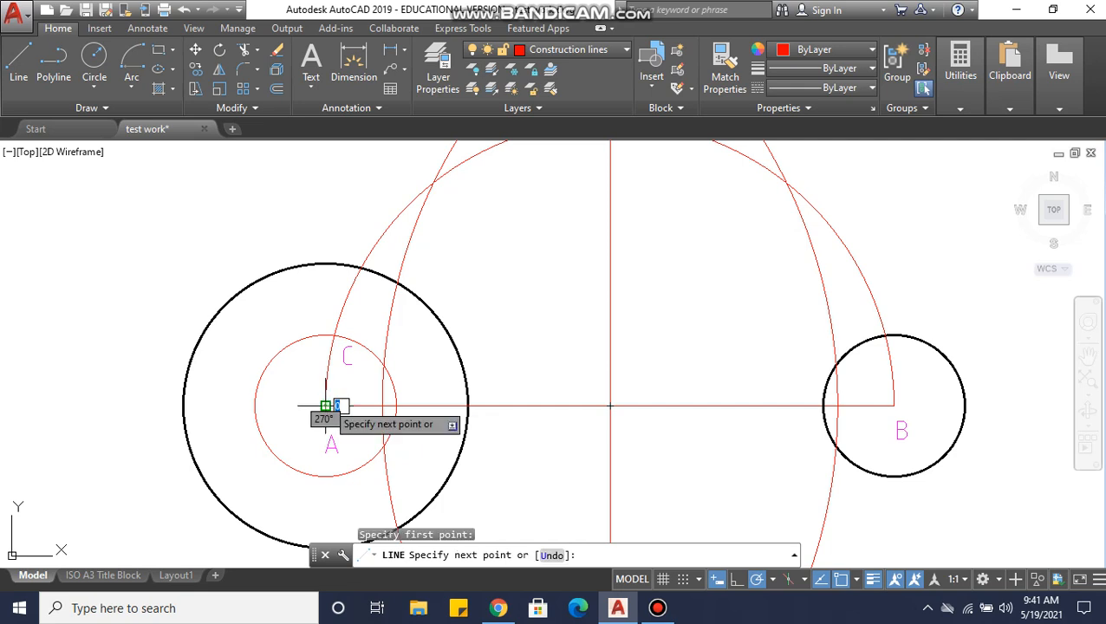
pyautogui.click(334, 335)
pyautogui.press('Escape')
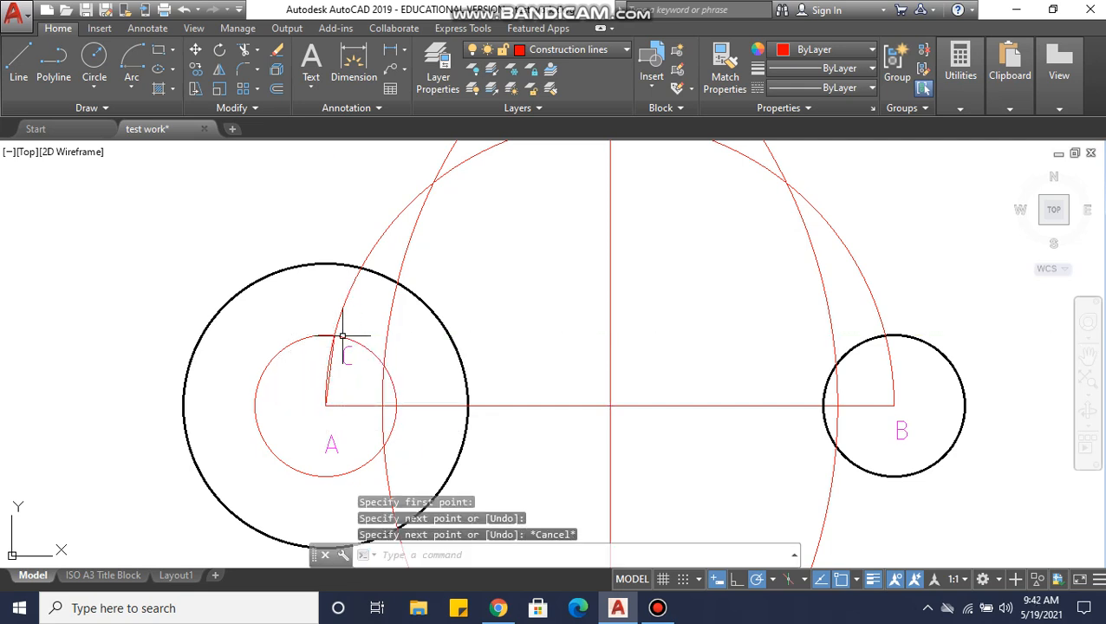
# - Lengthen line AC from its C end to just beyond the large circle's circumference and clear the selection
pyautogui.scroll(3, 340, 359)
pyautogui.click(317, 375)
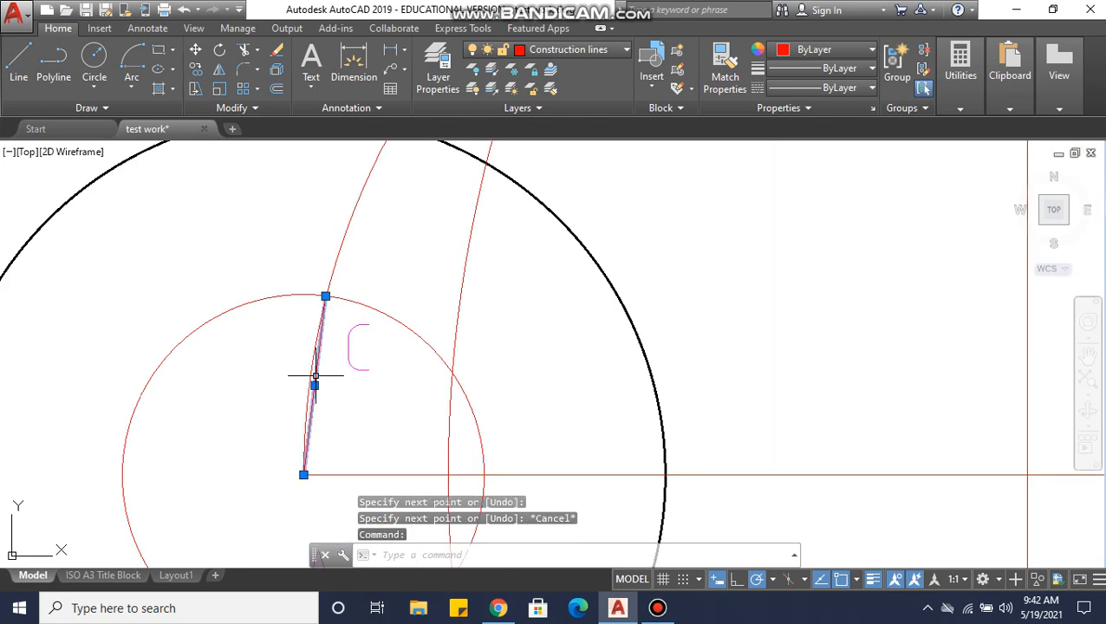
pyautogui.moveTo(325, 296)
pyautogui.click(387, 343)
pyautogui.moveTo(358, 228); pyautogui.dragTo(345, 356, button='middle')
pyautogui.click(341, 195)
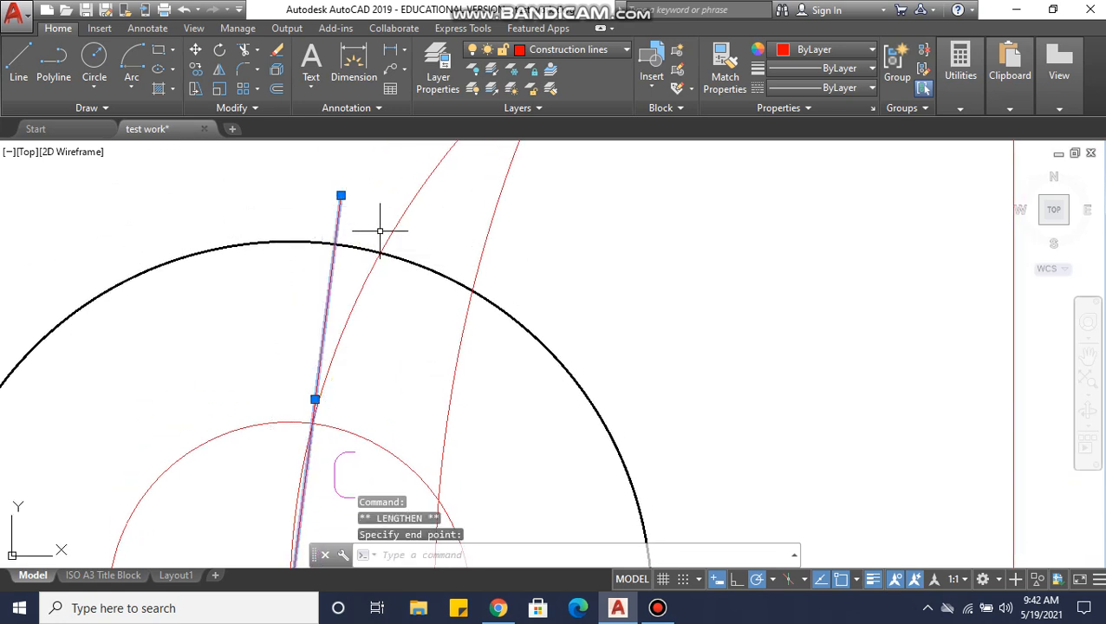
pyautogui.press('Escape')
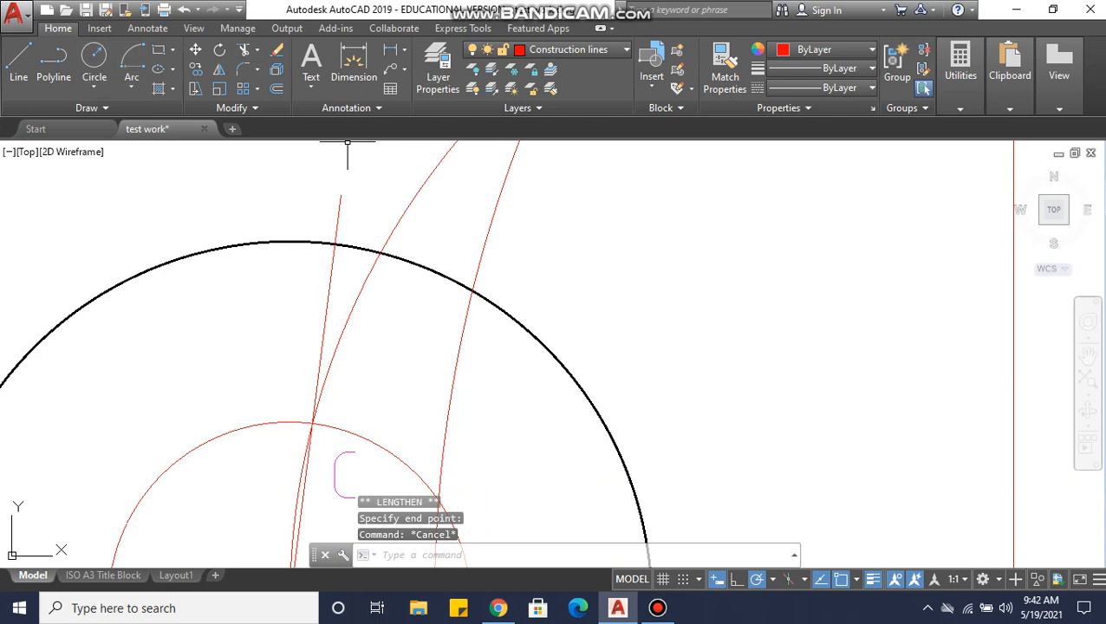
# - On the Text layer, place the multiline text label P just above the large circle, beside the extended line AC
pyautogui.click(311, 65)
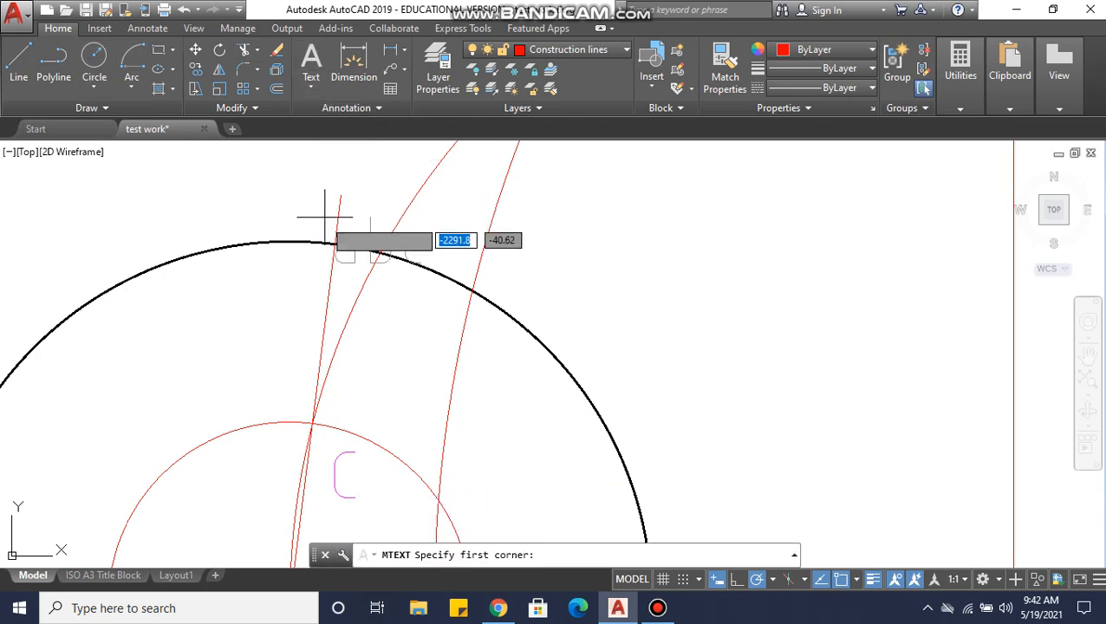
pyautogui.click(572, 50)
pyautogui.click(529, 203)
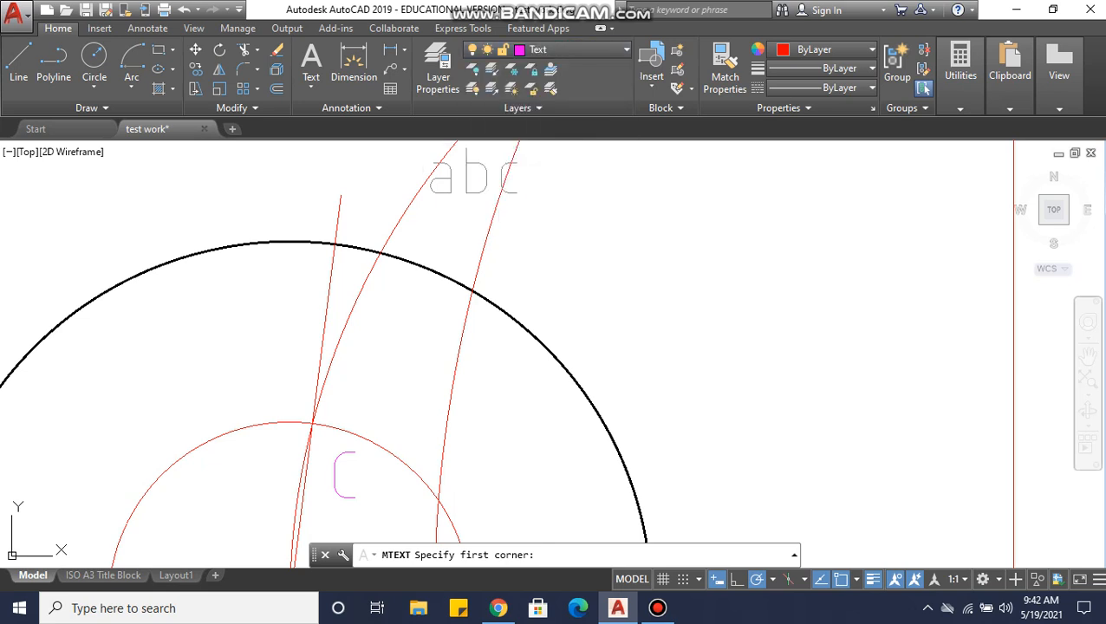
pyautogui.press('Escape')
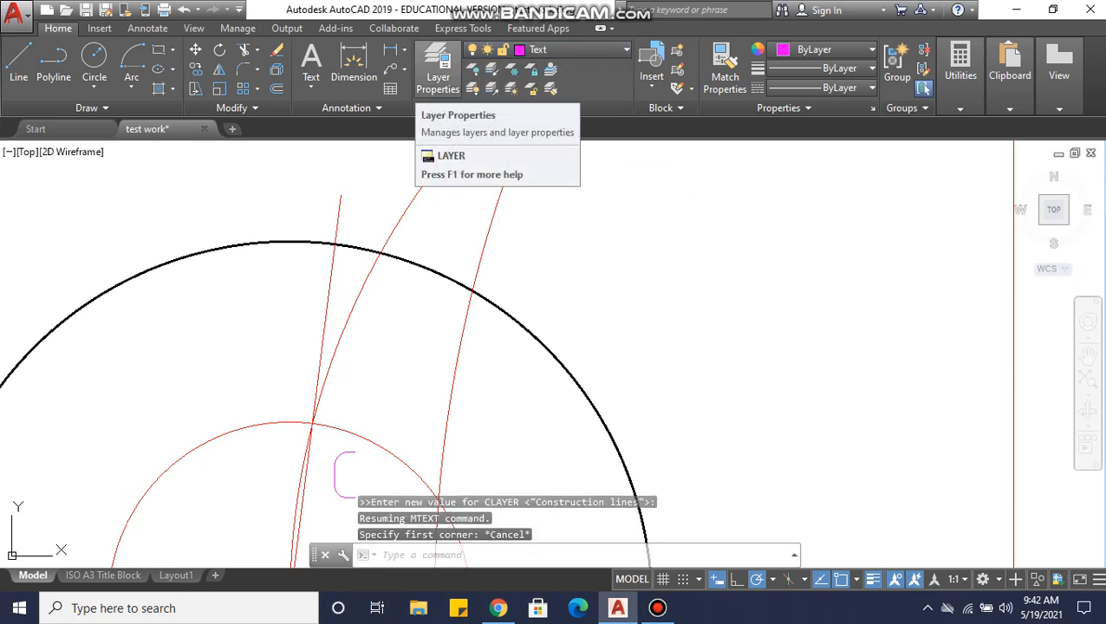
pyautogui.click(311, 62)
pyautogui.moveTo(358, 338); pyautogui.dragTo(362, 389, button='middle')
pyautogui.click(258, 220)
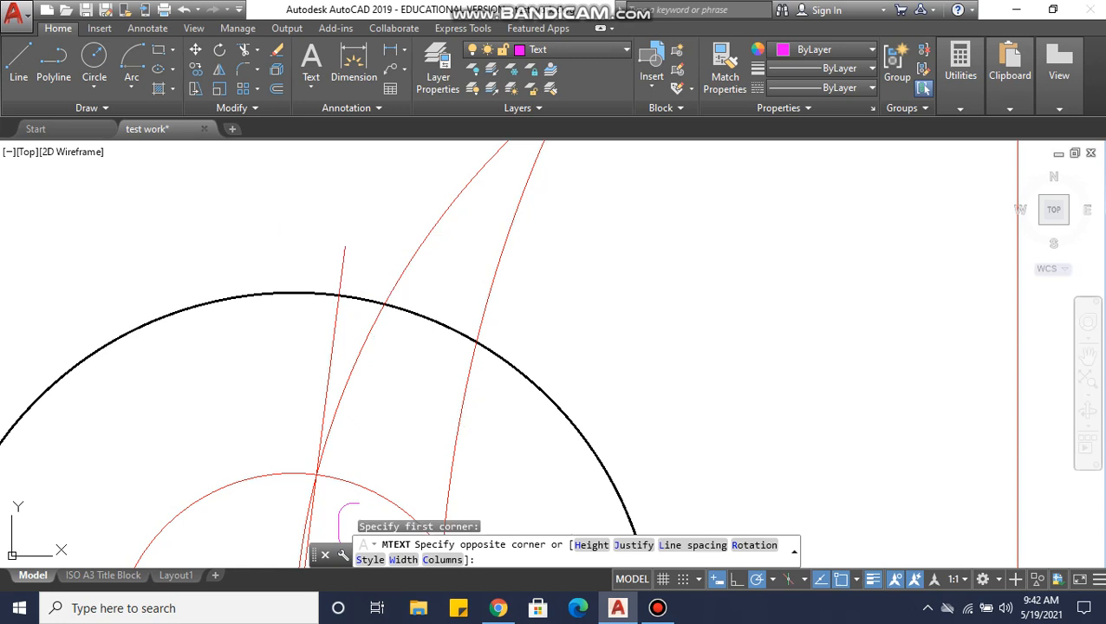
pyautogui.click(307, 302)
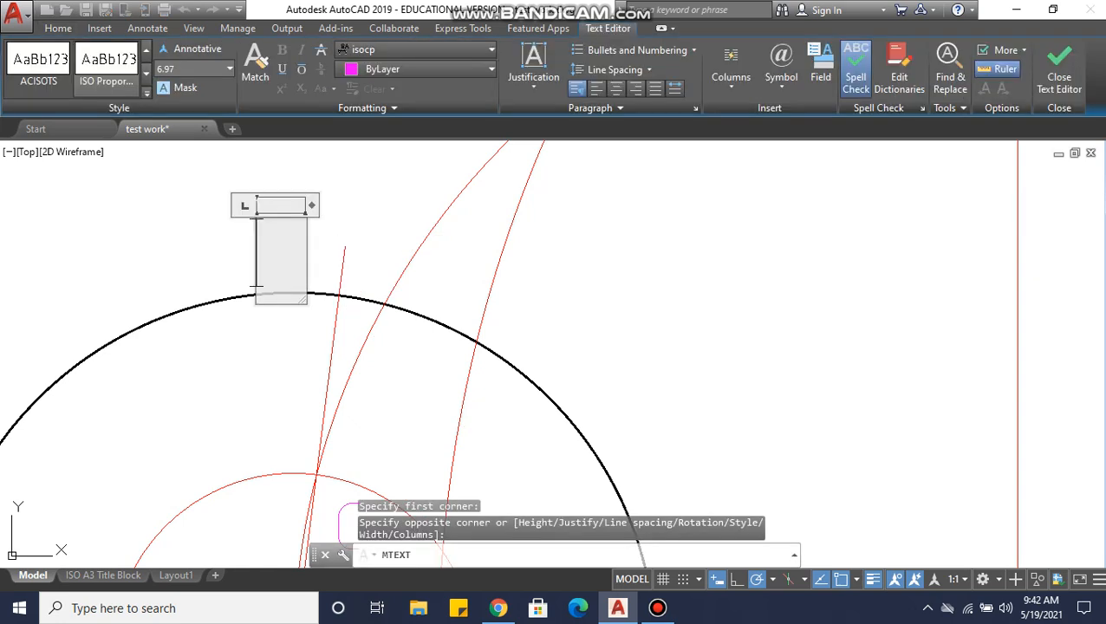
pyautogui.click(373, 208)
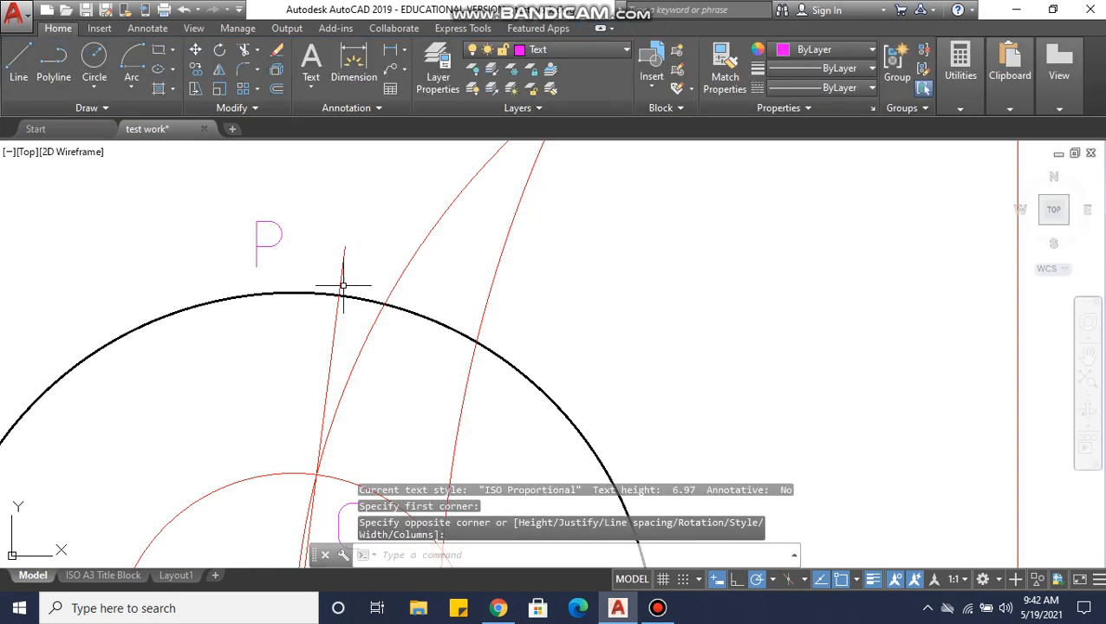
# - Copy the extended line AC from center A to center B of the small circle
pyautogui.scroll(-5, 372, 293)
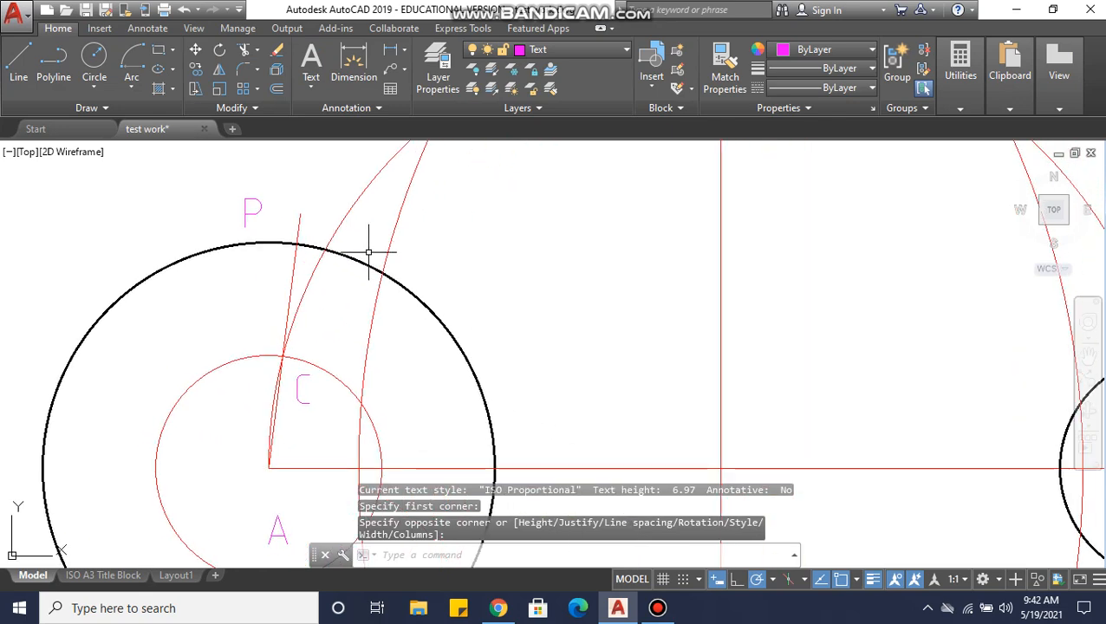
pyautogui.scroll(-2, 319, 329)
pyautogui.moveTo(320, 330); pyautogui.dragTo(293, 328, button='middle')
pyautogui.scroll(2, 292, 327)
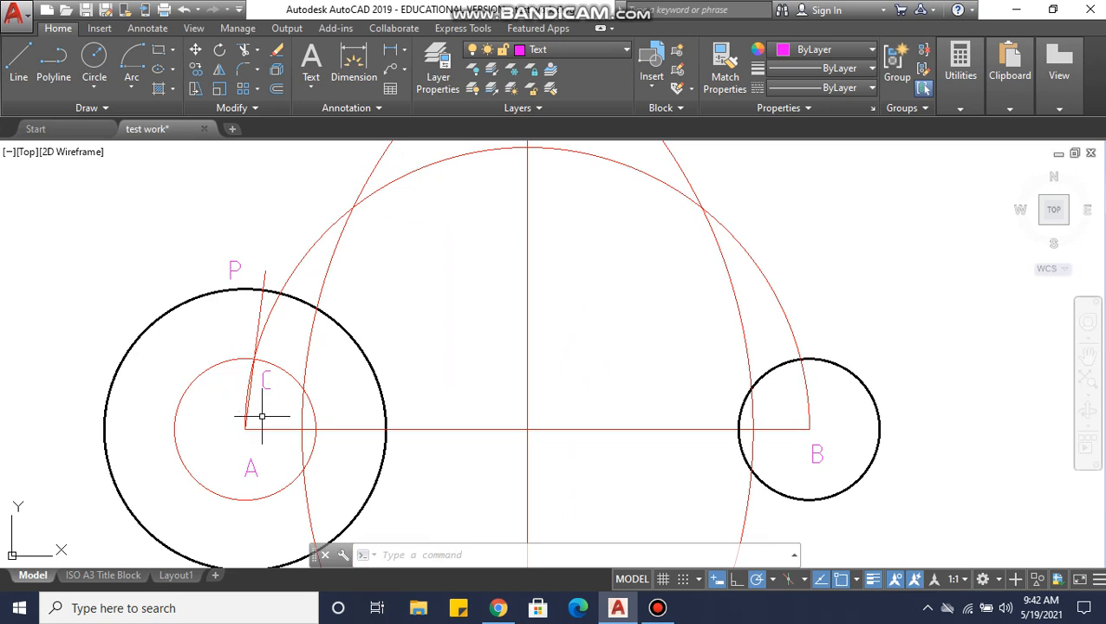
pyautogui.click(261, 305)
pyautogui.rightClick(258, 305)
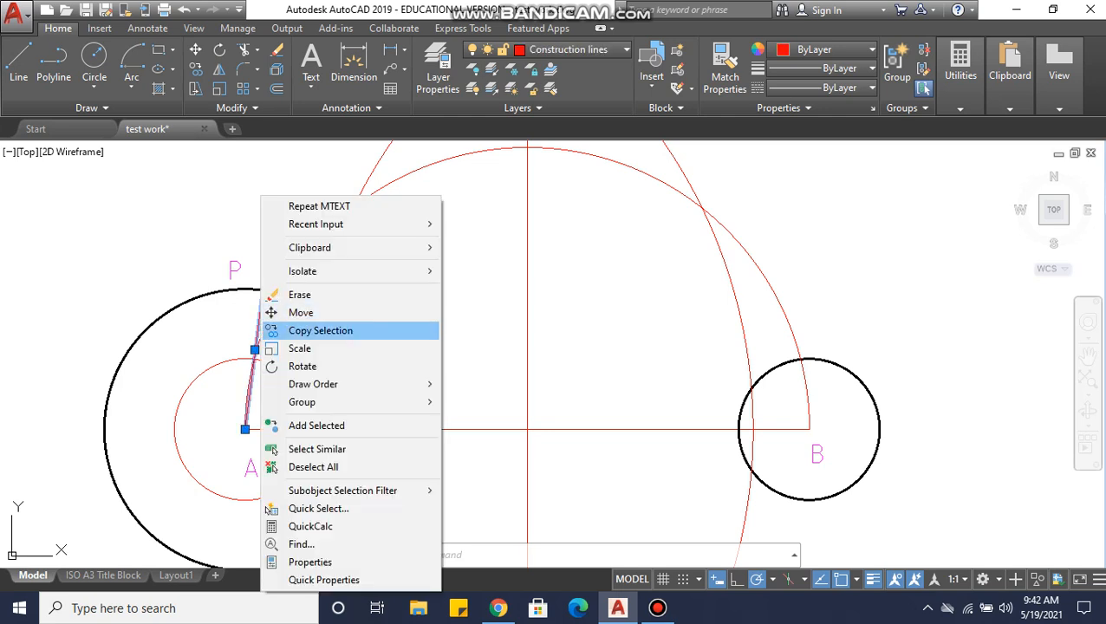
pyautogui.click(295, 331)
pyautogui.click(246, 429)
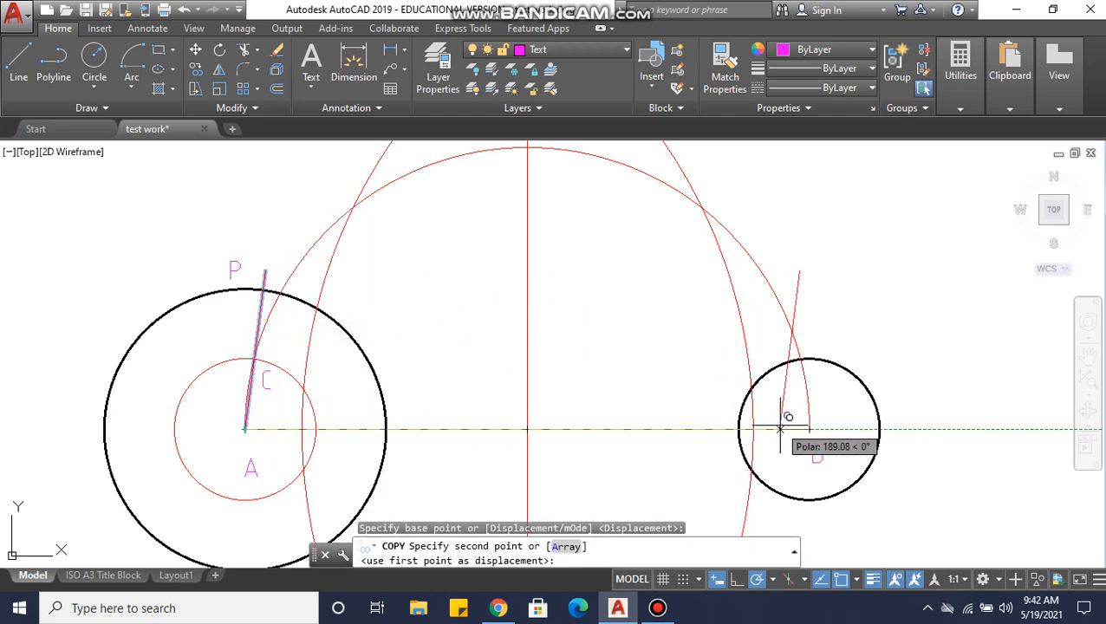
pyautogui.click(809, 428)
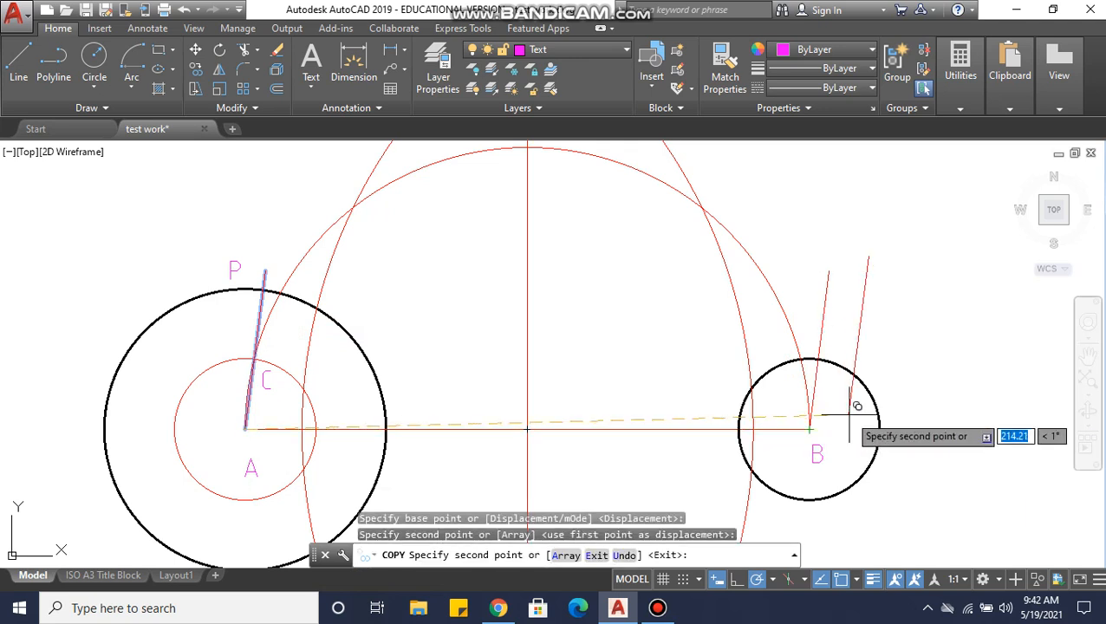
pyautogui.press('Escape')
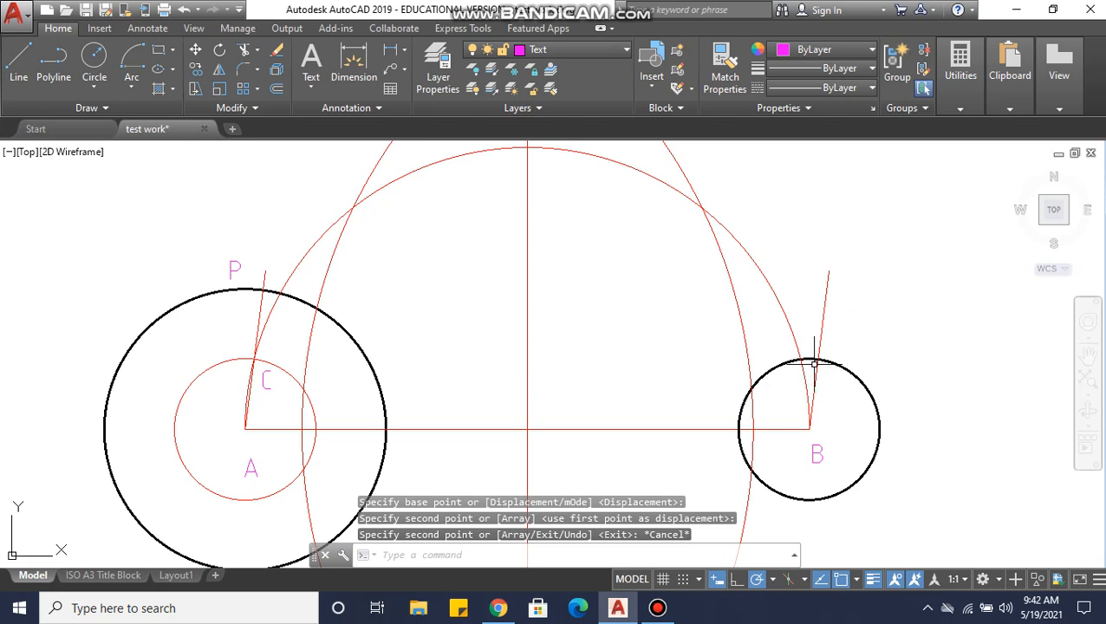
# - On the Text layer, place the multiline text label R just above the small circle, beside the copied line through B
pyautogui.scroll(4, 813, 366)
pyautogui.moveTo(831, 375); pyautogui.dragTo(773, 383, button='middle')
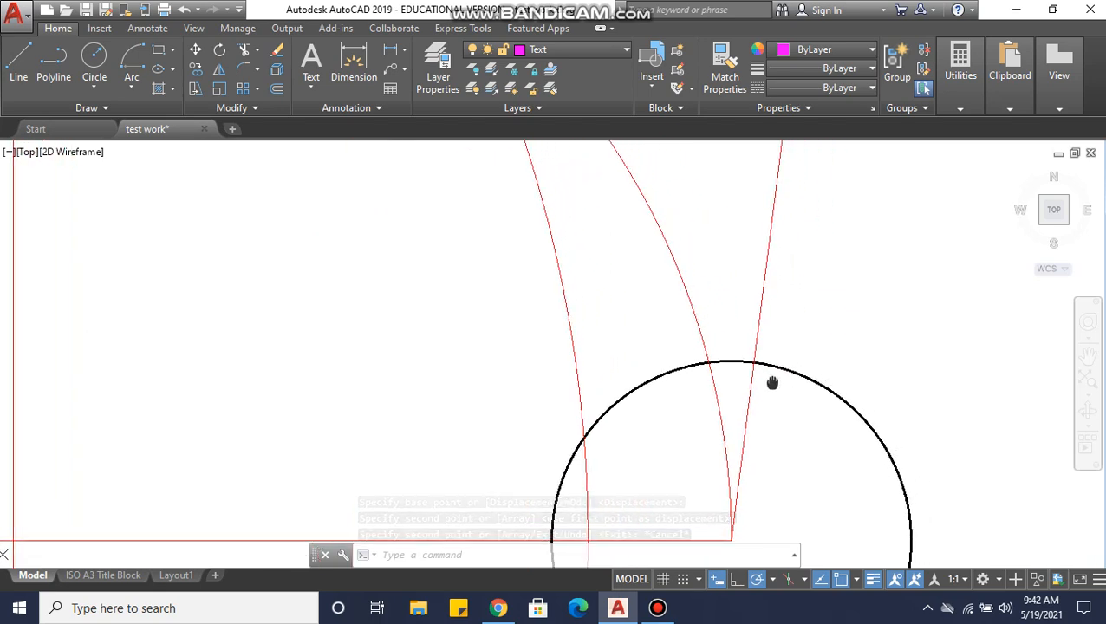
pyautogui.scroll(-2, 771, 378)
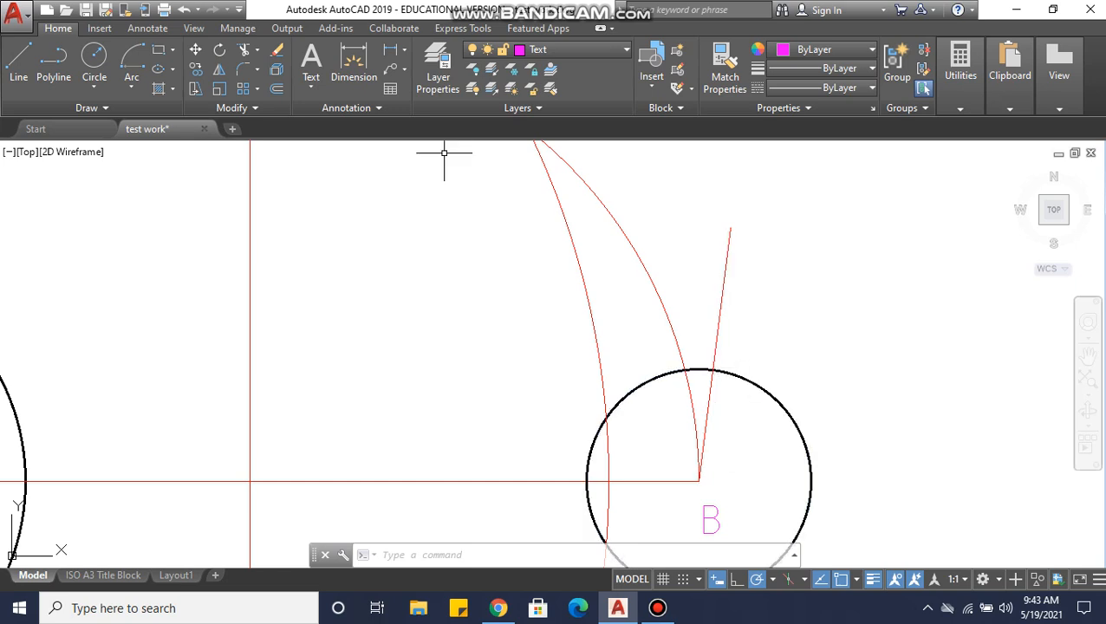
pyautogui.click(311, 65)
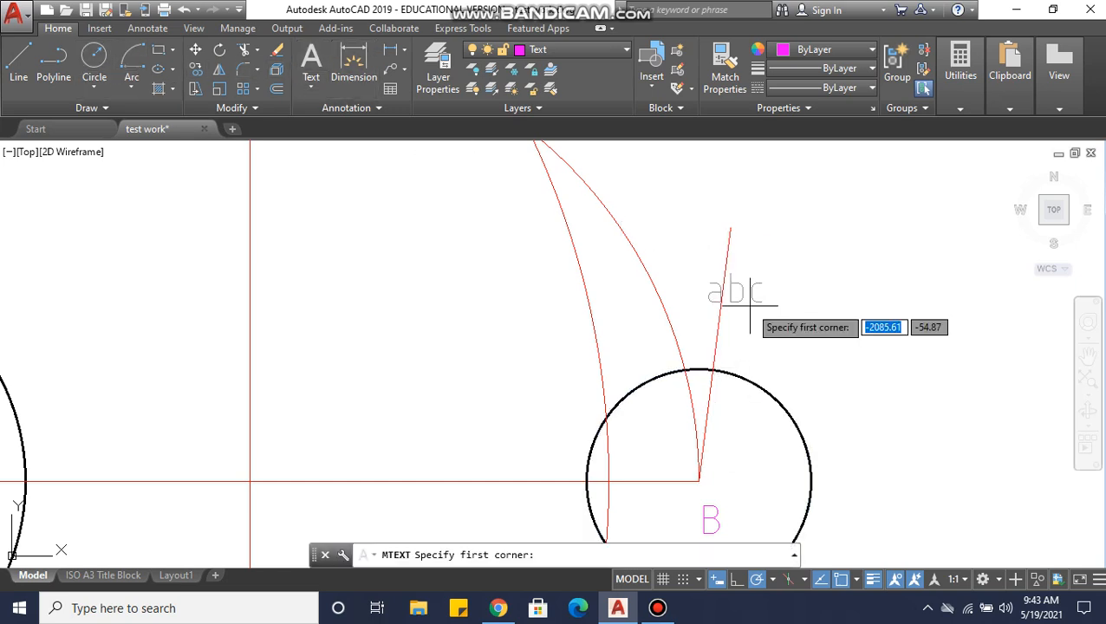
pyautogui.moveTo(750, 306); pyautogui.dragTo(605, 303, button='middle')
pyautogui.click(607, 335)
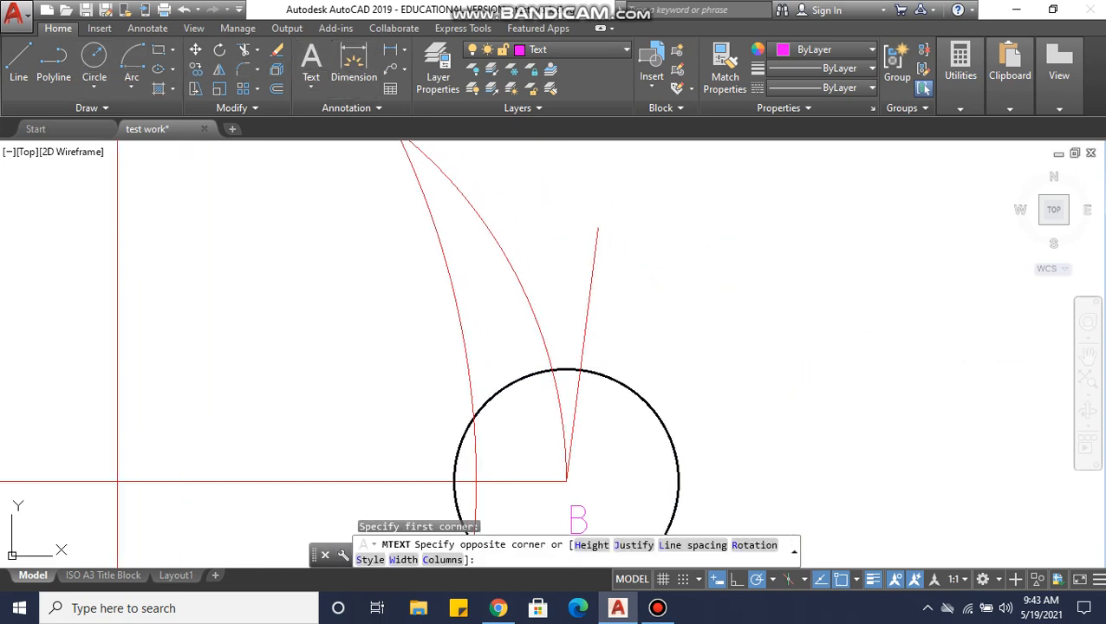
pyautogui.click(644, 389)
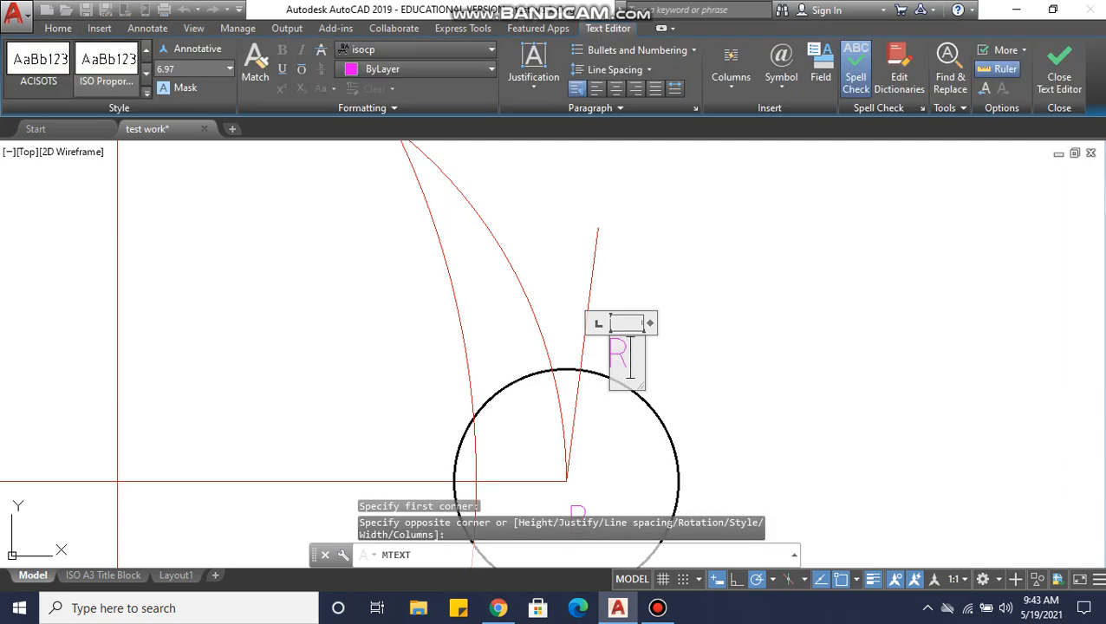
pyautogui.click(687, 345)
# - On the Object line layer, draw the tangent line from P on the large circle to R on the small circle, ending at the radial lines' intersections
pyautogui.scroll(-3, 513, 279)
pyautogui.moveTo(513, 279); pyautogui.dragTo(534, 307, button='middle')
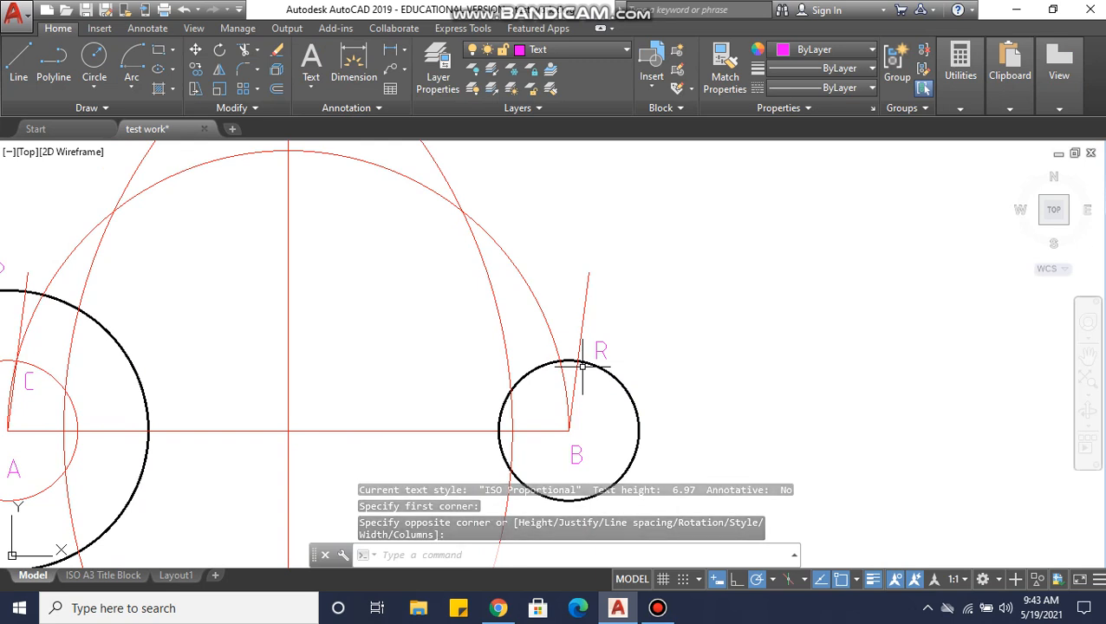
pyautogui.click(572, 49)
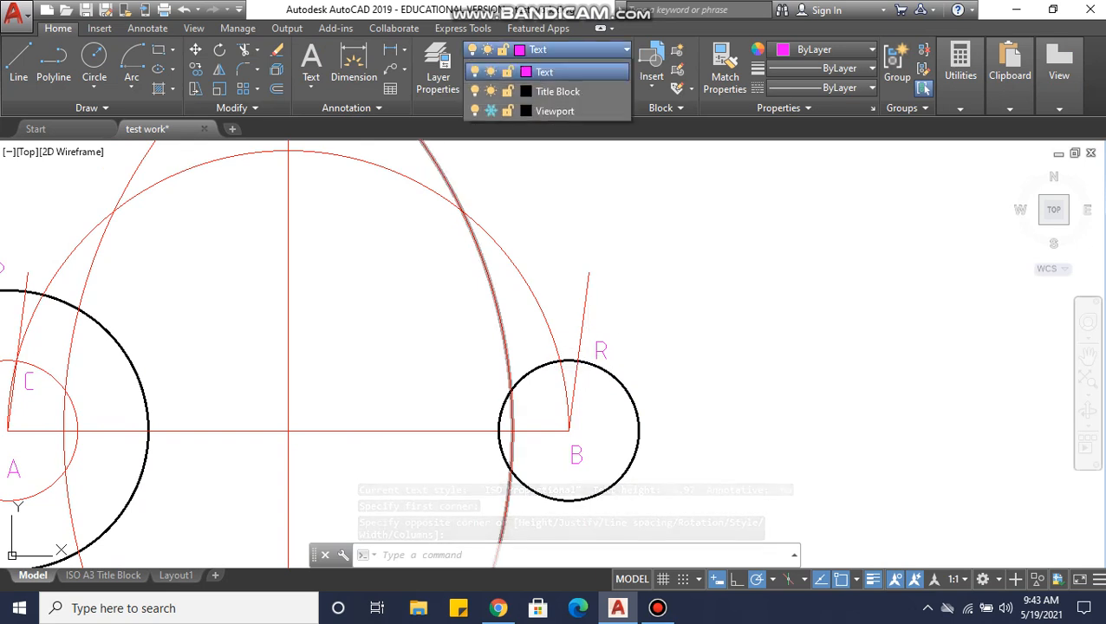
pyautogui.click(559, 186)
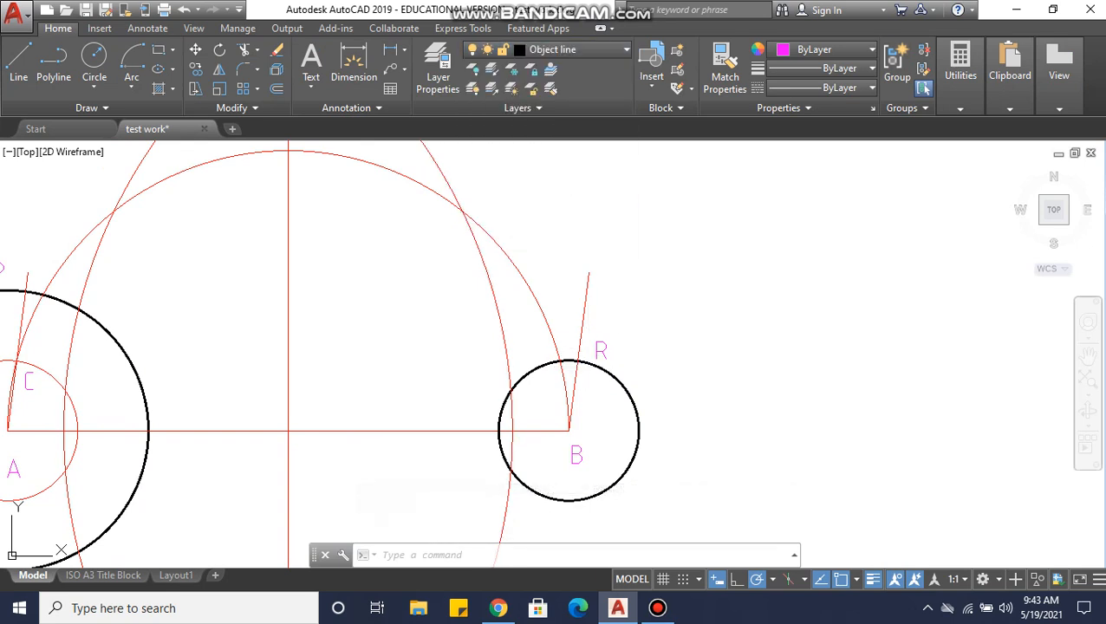
pyautogui.moveTo(455, 234); pyautogui.dragTo(586, 251, button='middle')
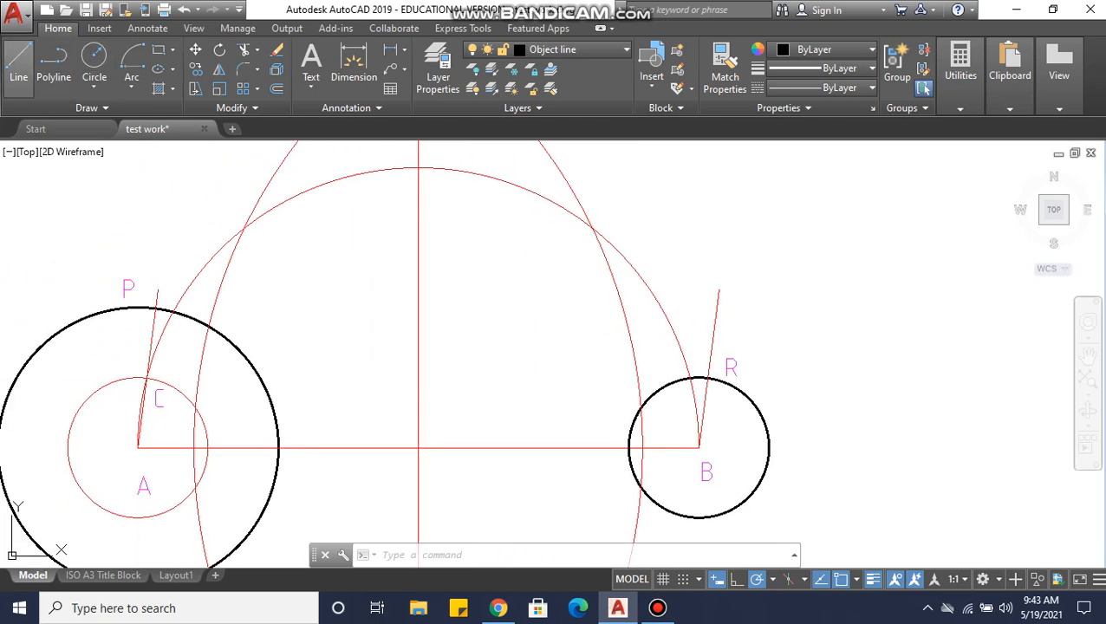
pyautogui.click(18, 61)
pyautogui.click(155, 308)
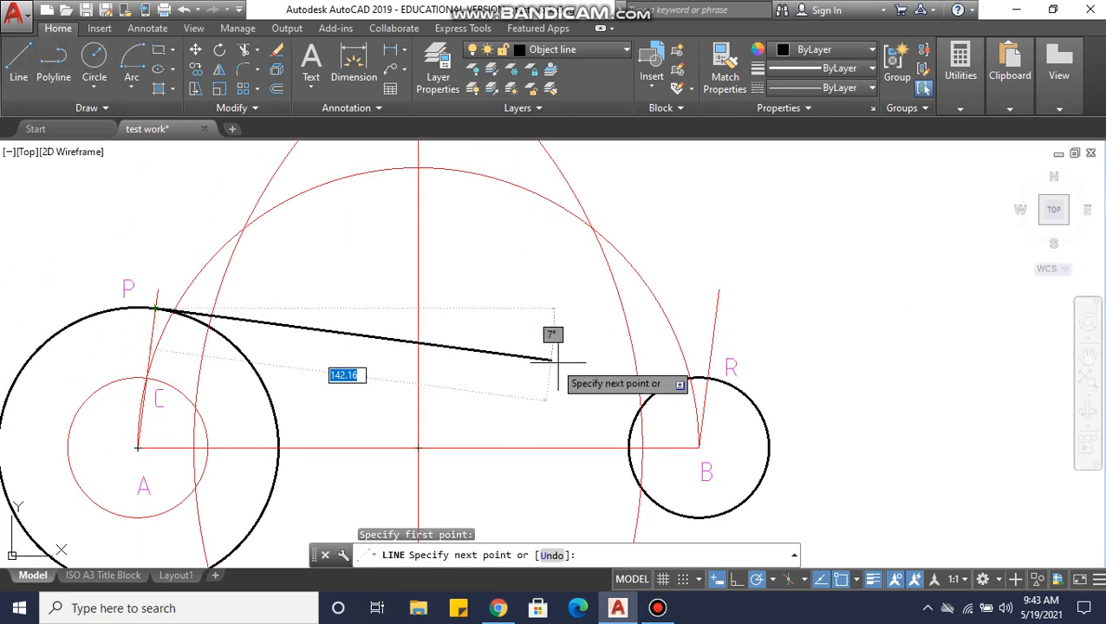
pyautogui.click(708, 378)
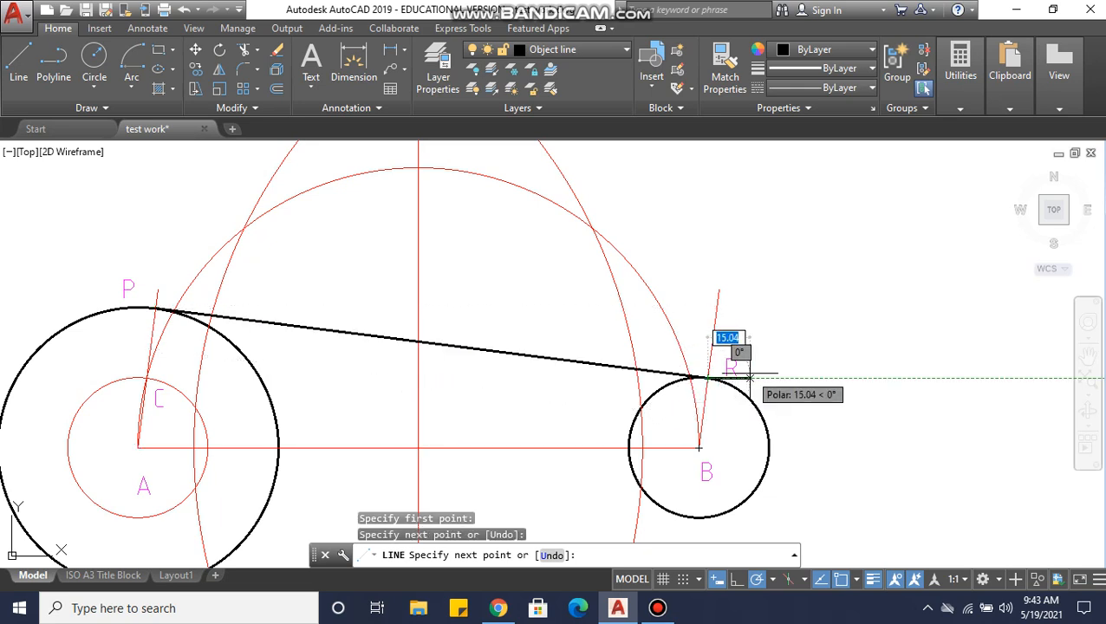
pyautogui.press('Escape')
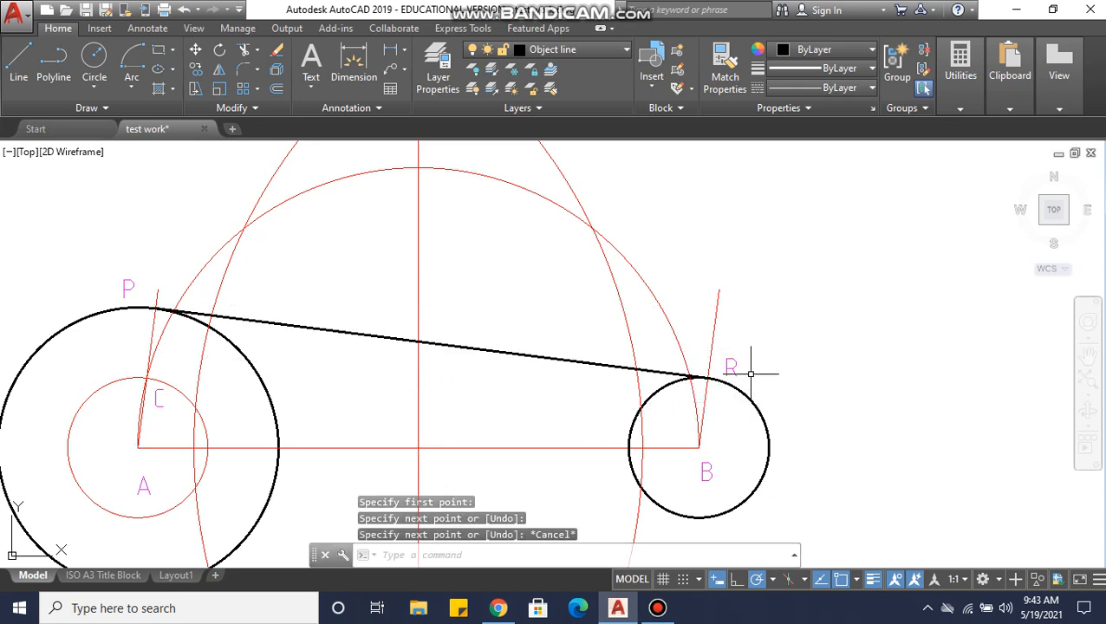
# - Lengthen tangent line PR by about 63 mm beyond point R
pyautogui.click(582, 346)
pyautogui.click(574, 365)
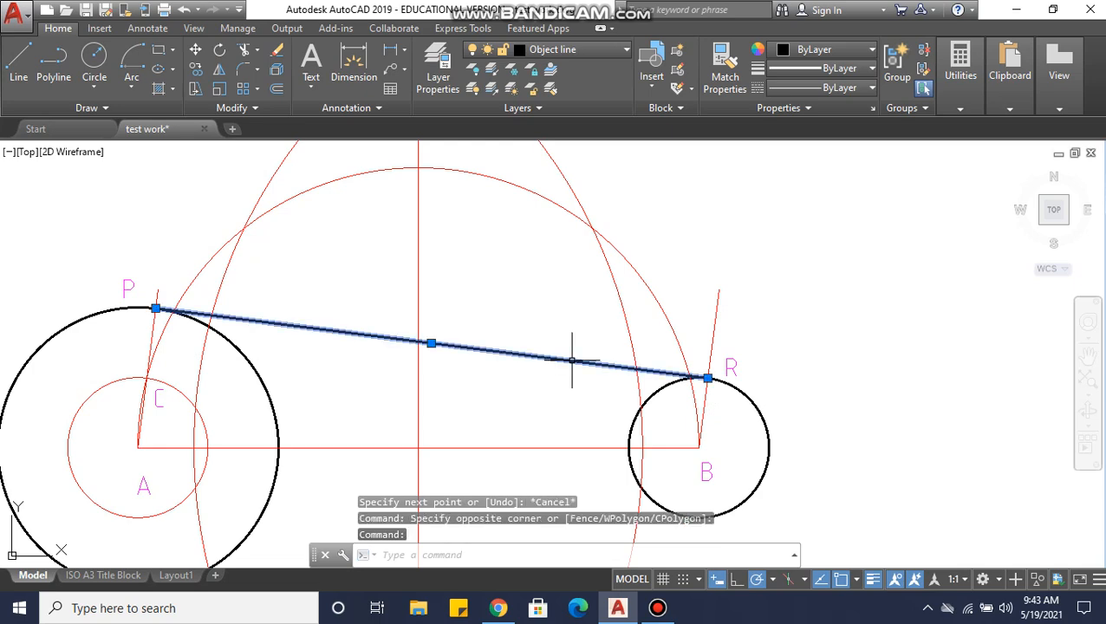
pyautogui.moveTo(709, 378)
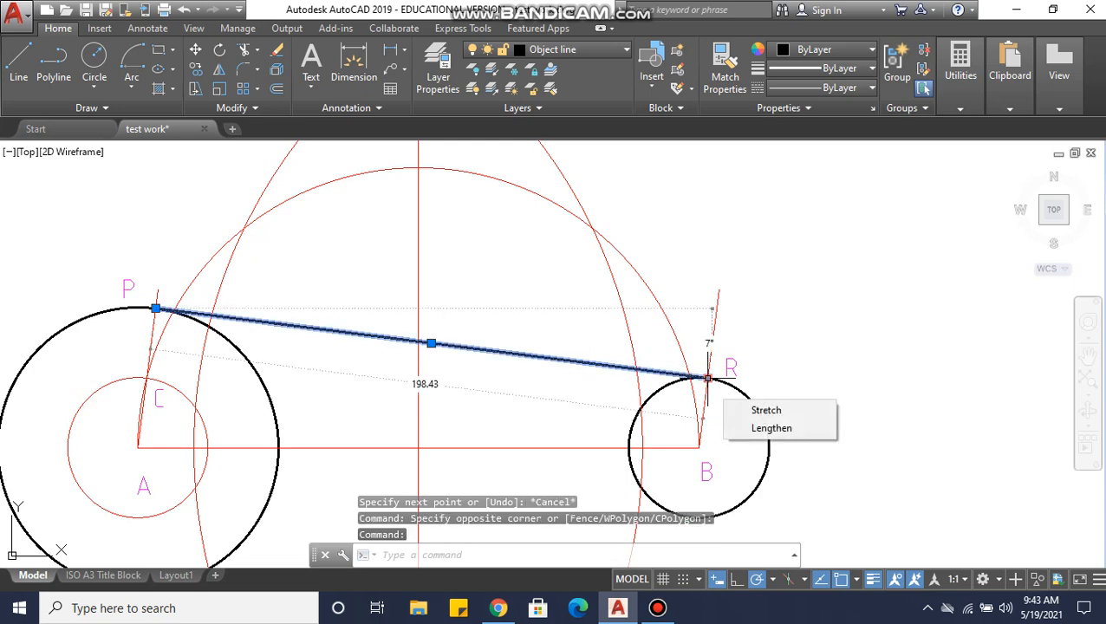
pyautogui.click(772, 428)
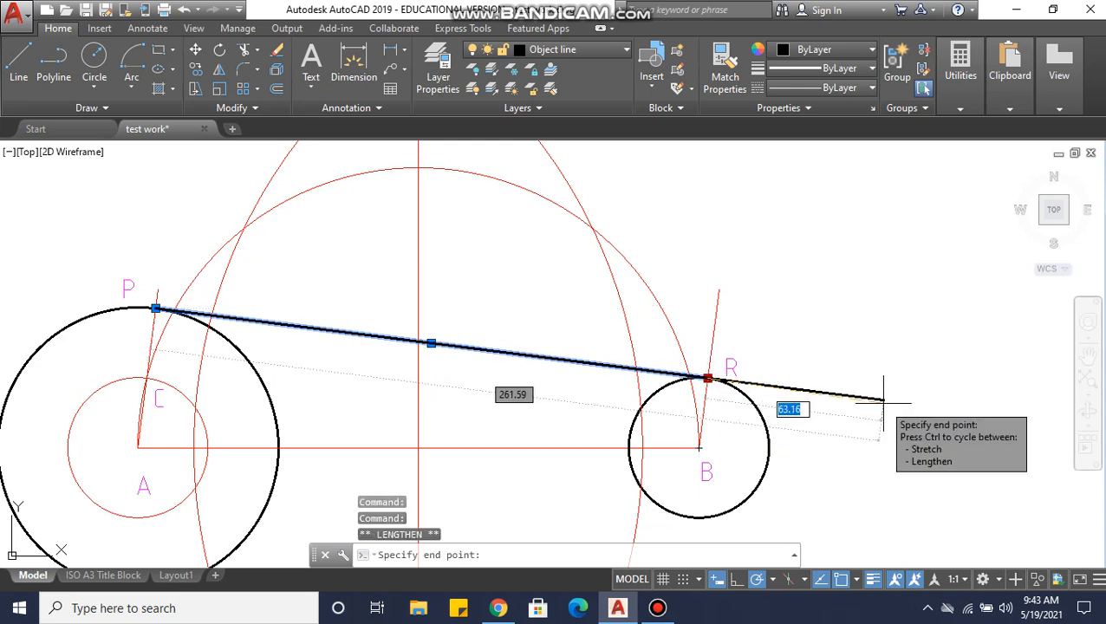
pyautogui.click(883, 400)
# - Lengthen the tangent line from its P end to beyond the large circle's far side and clear the selection
pyautogui.moveTo(156, 309)
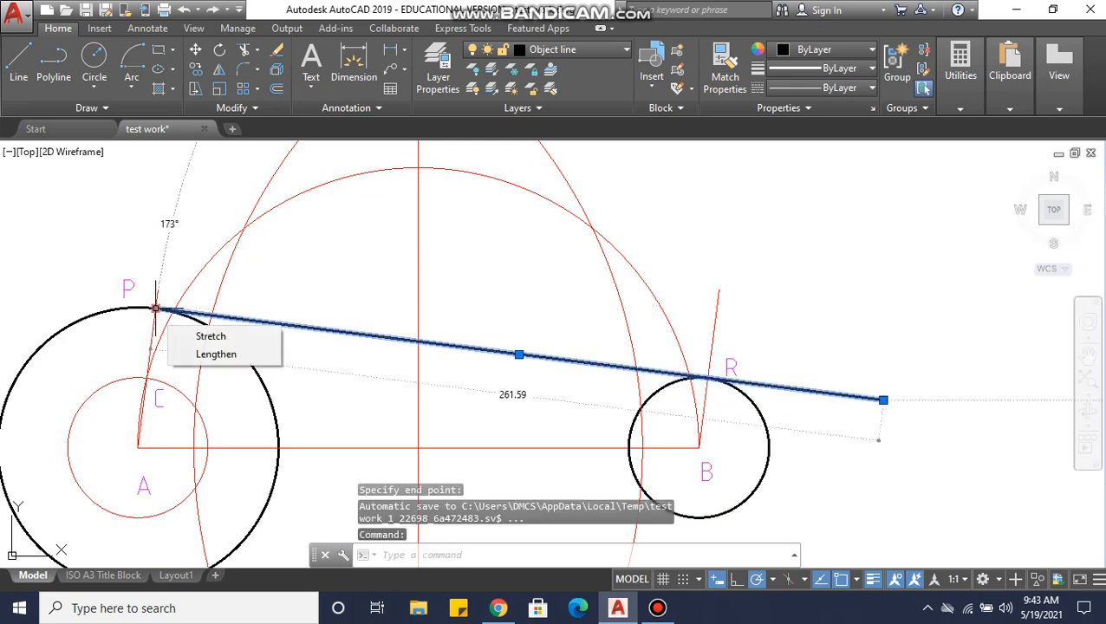
pyautogui.click(215, 355)
pyautogui.click(12, 289)
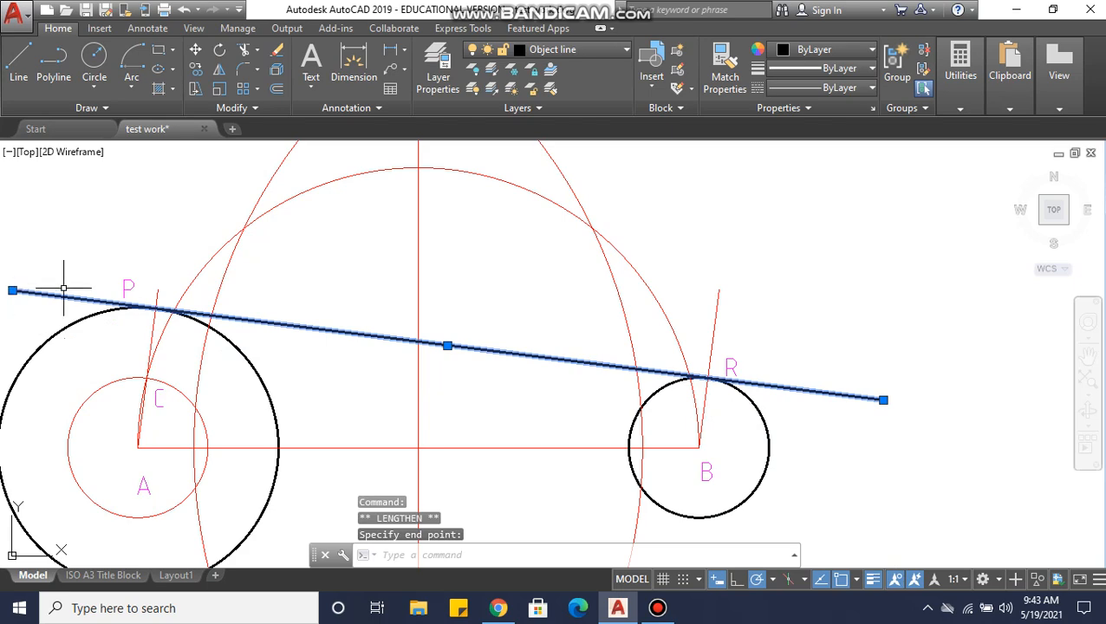
pyautogui.press('Escape')
pyautogui.press('Escape')
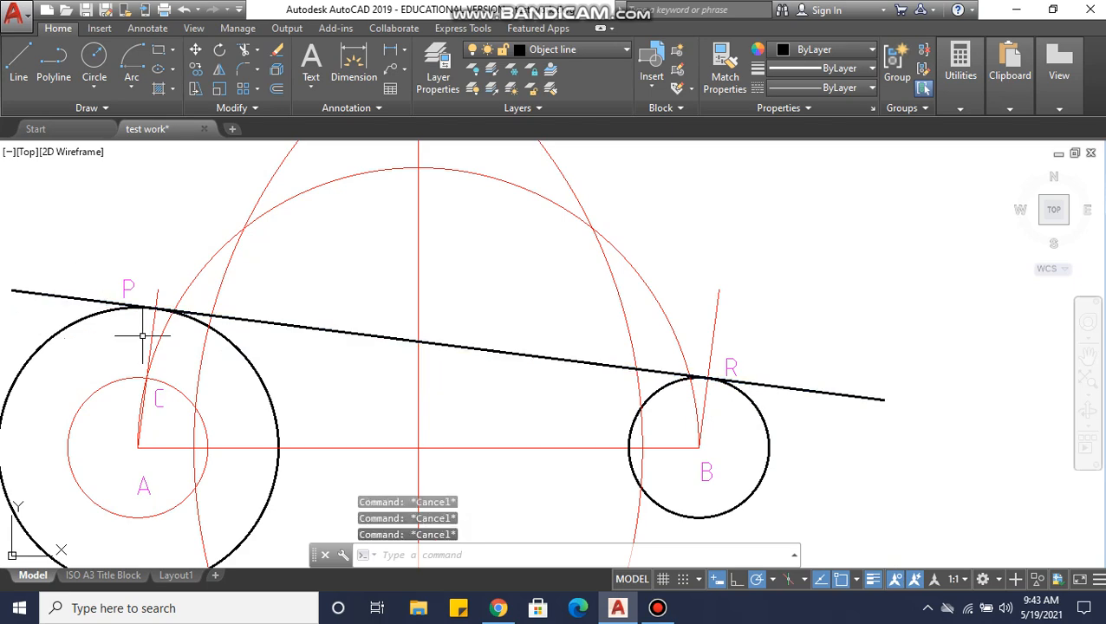
pyautogui.scroll(-2, 381, 328)
pyautogui.moveTo(382, 329); pyautogui.dragTo(402, 332, button='middle')
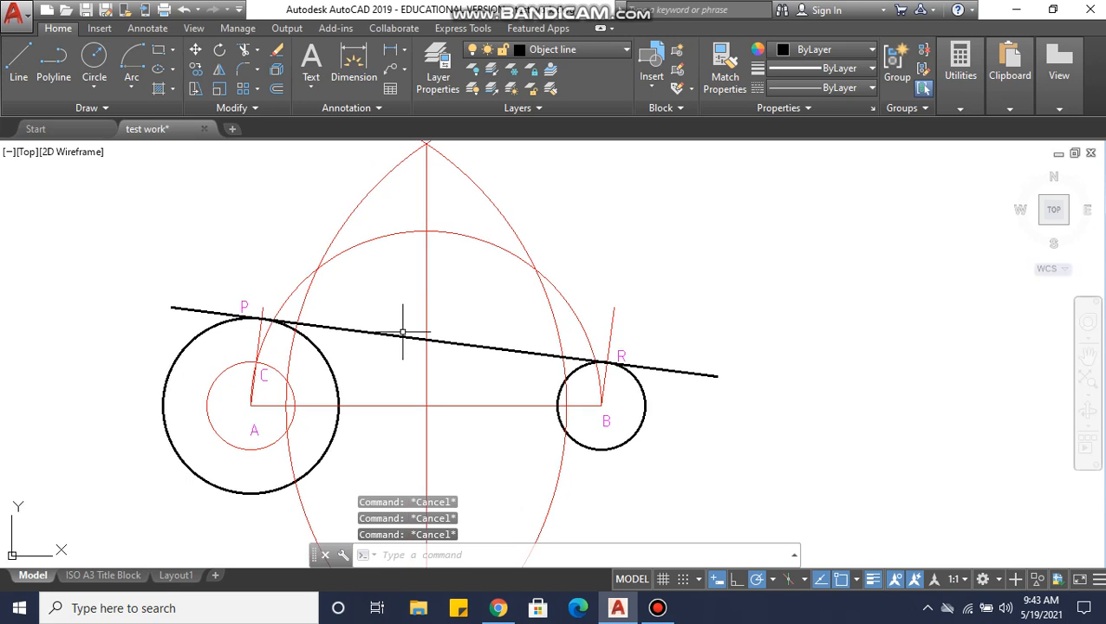